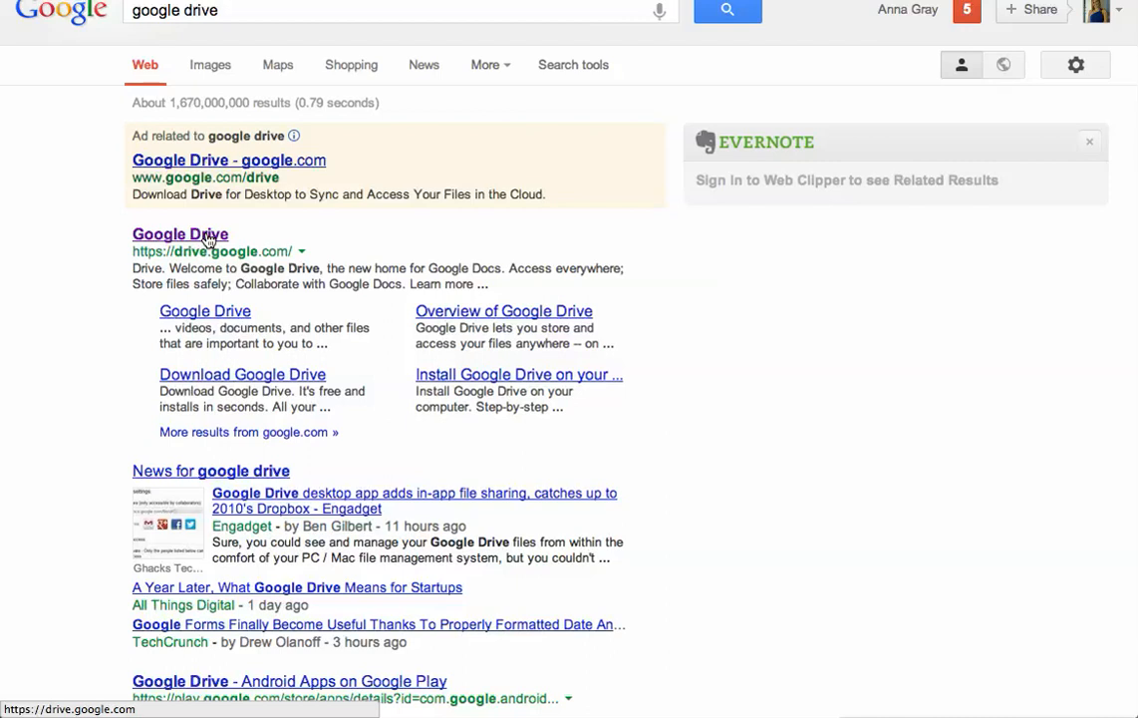
# Open Google Drive's Starred list and bring up the new-file choices
pyautogui.click(207, 237)
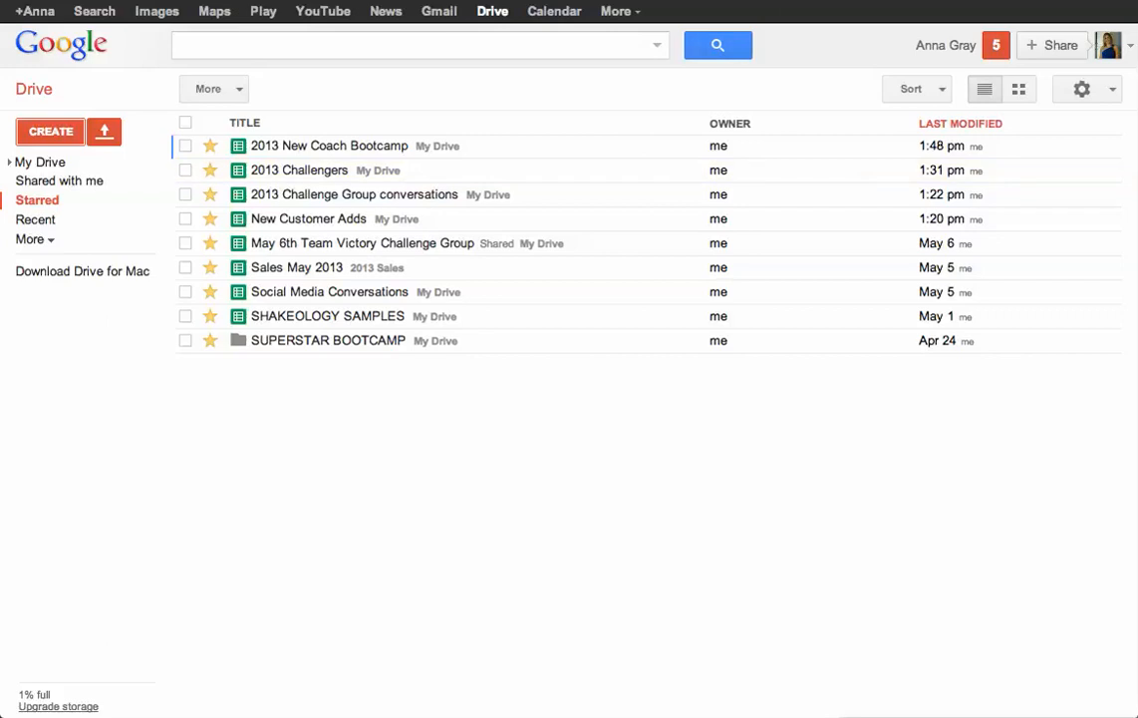
pyautogui.press('super+t')
pyautogui.click(52, 132)
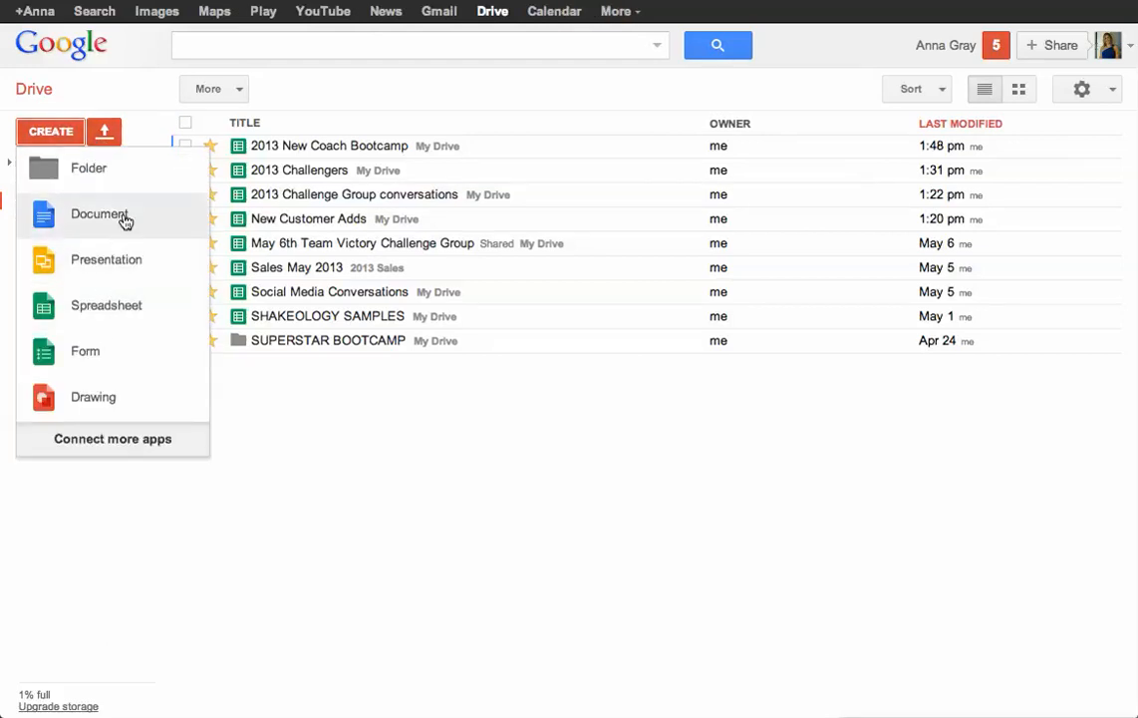
# Create a new blank spreadsheet and title it 'Conversations'
pyautogui.click(144, 318)
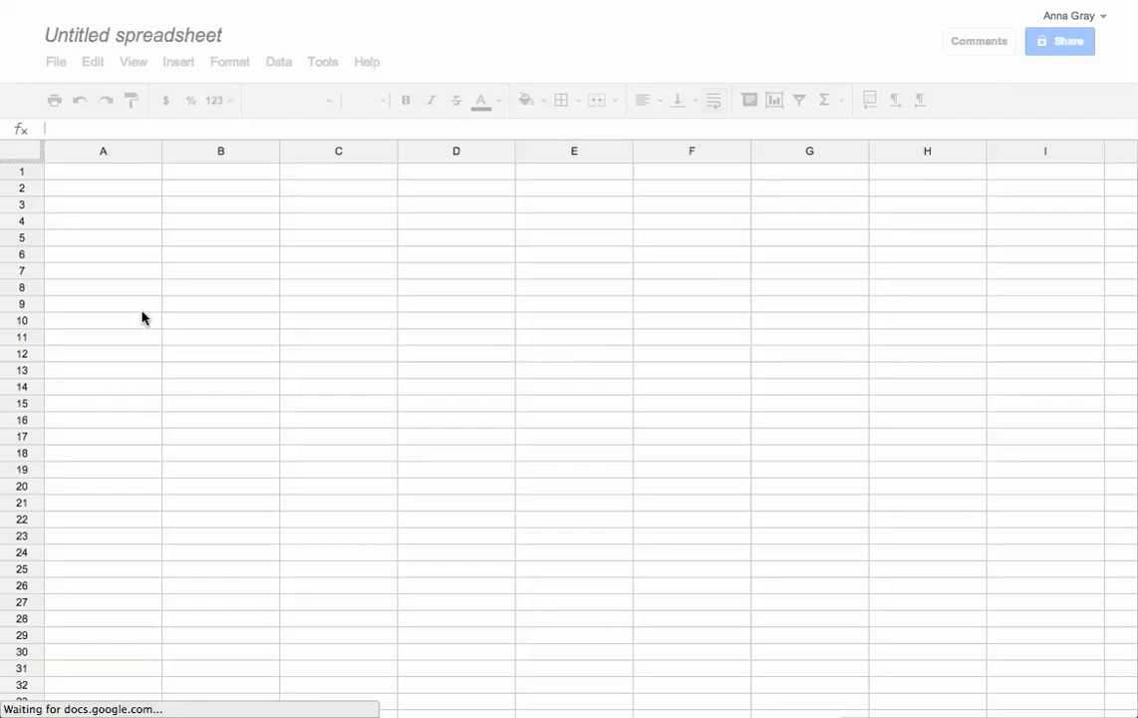
pyautogui.click(172, 40)
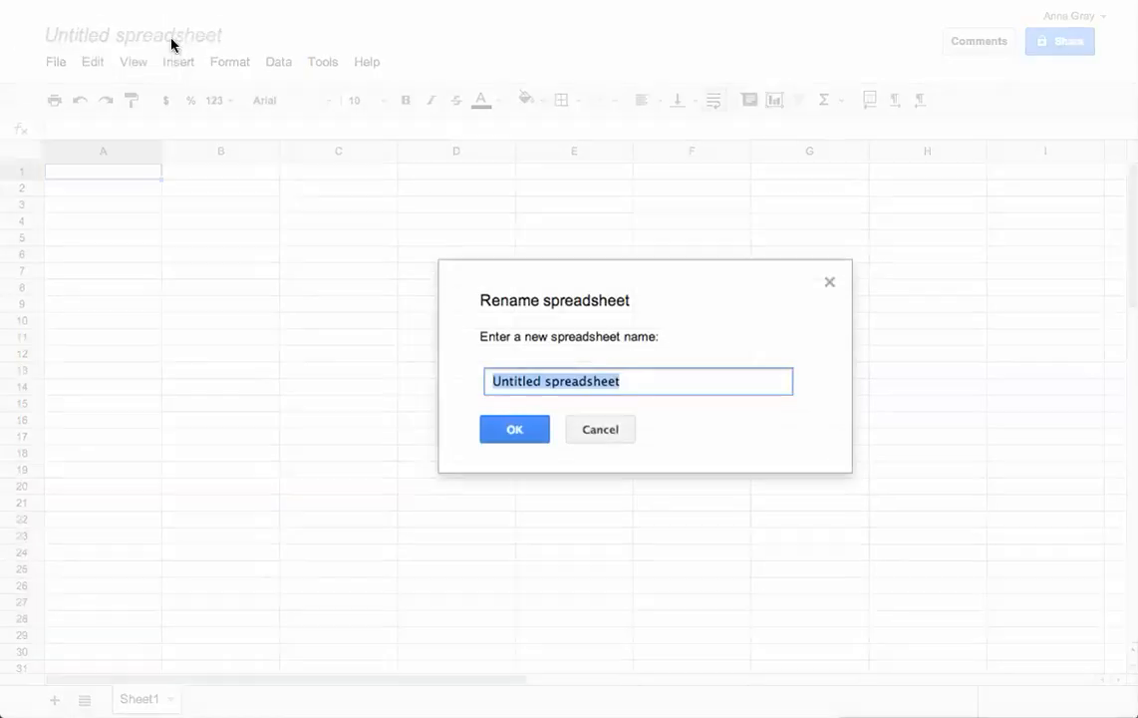
pyautogui.write('Converst')
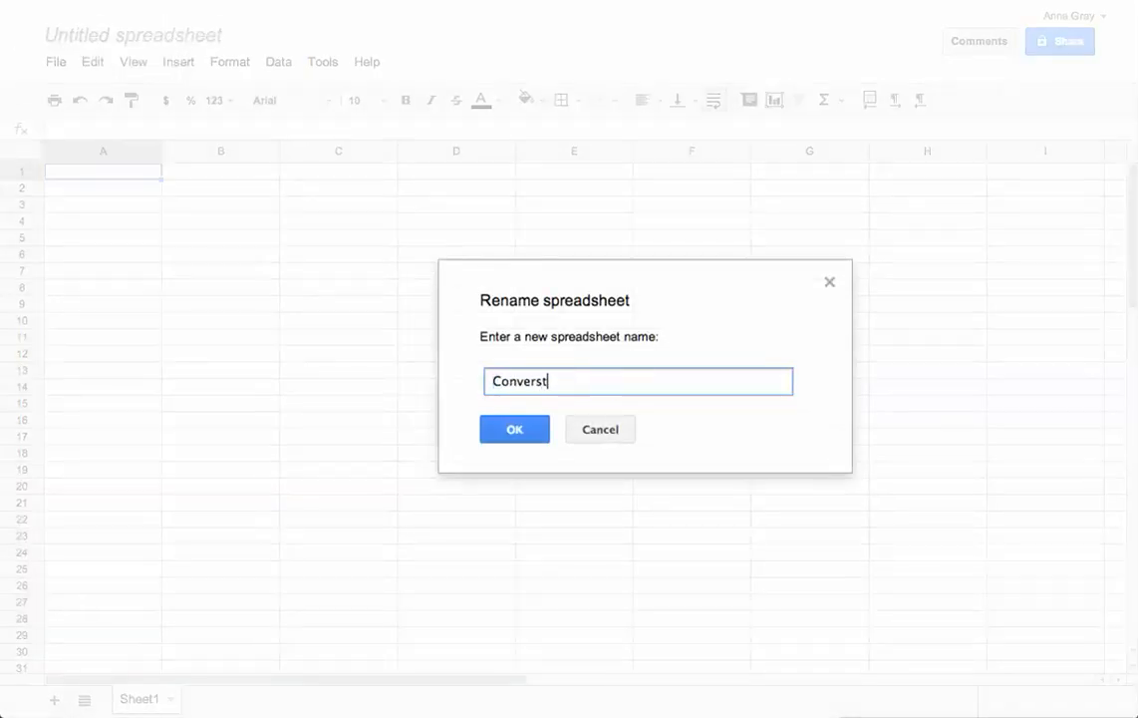
pyautogui.press('BackSpace')
pyautogui.write('ations')
pyautogui.press('Return')
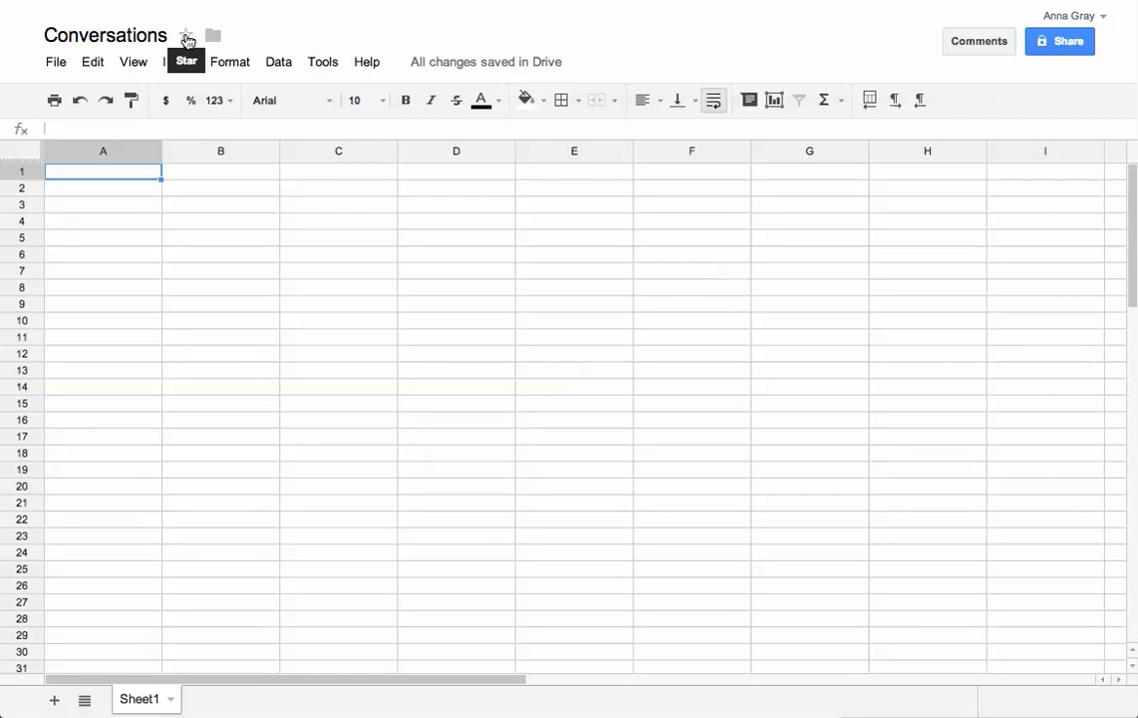
# Star the spreadsheet and enter headers Name, Family, Occupation in A1:C1
pyautogui.click(187, 38)
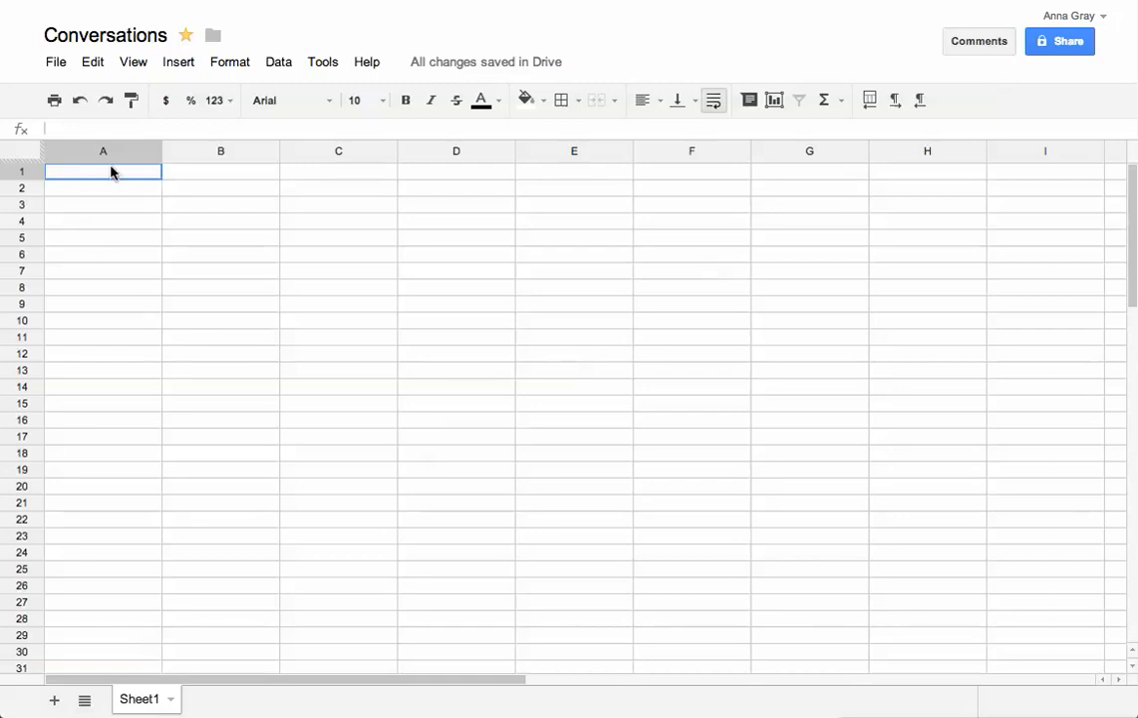
pyautogui.write('Name')
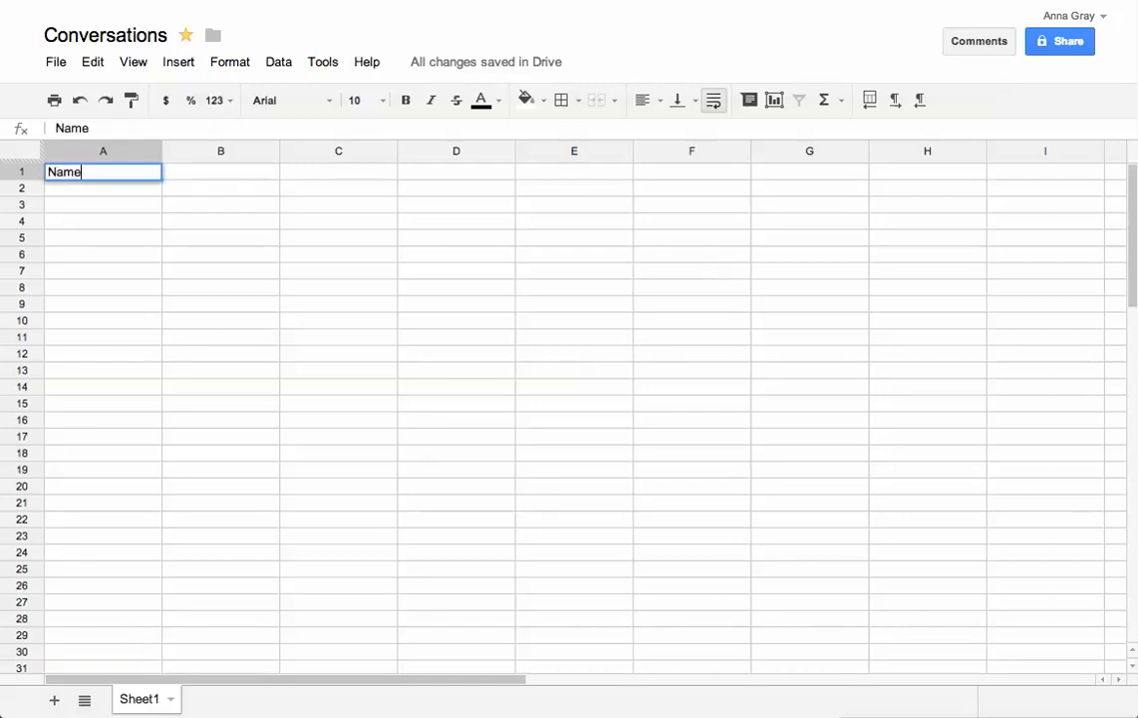
pyautogui.press('Tab')
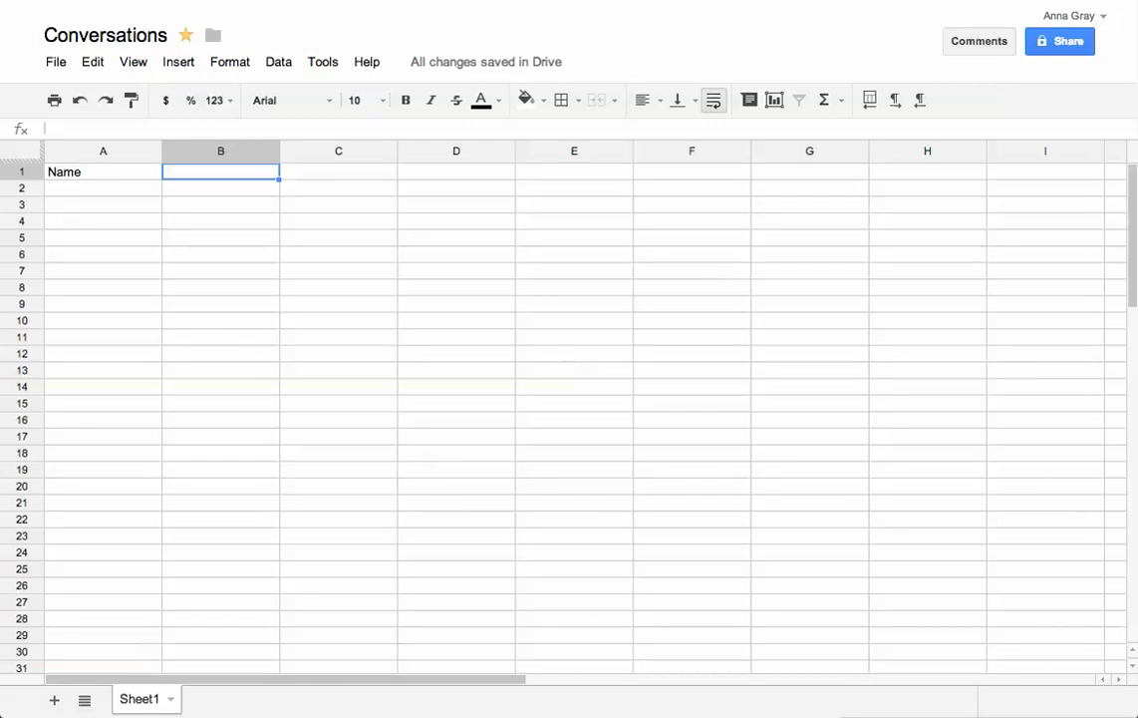
pyautogui.write('F')
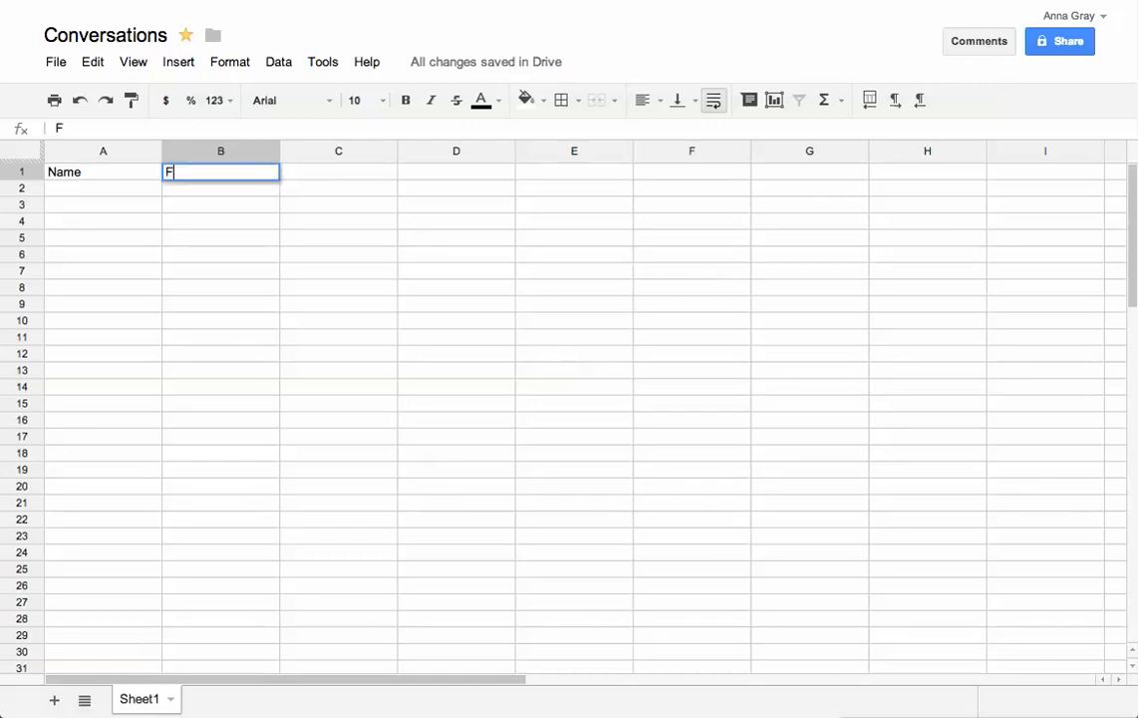
pyautogui.write('amily')
pyautogui.press('Tab')
pyautogui.write('Occ')
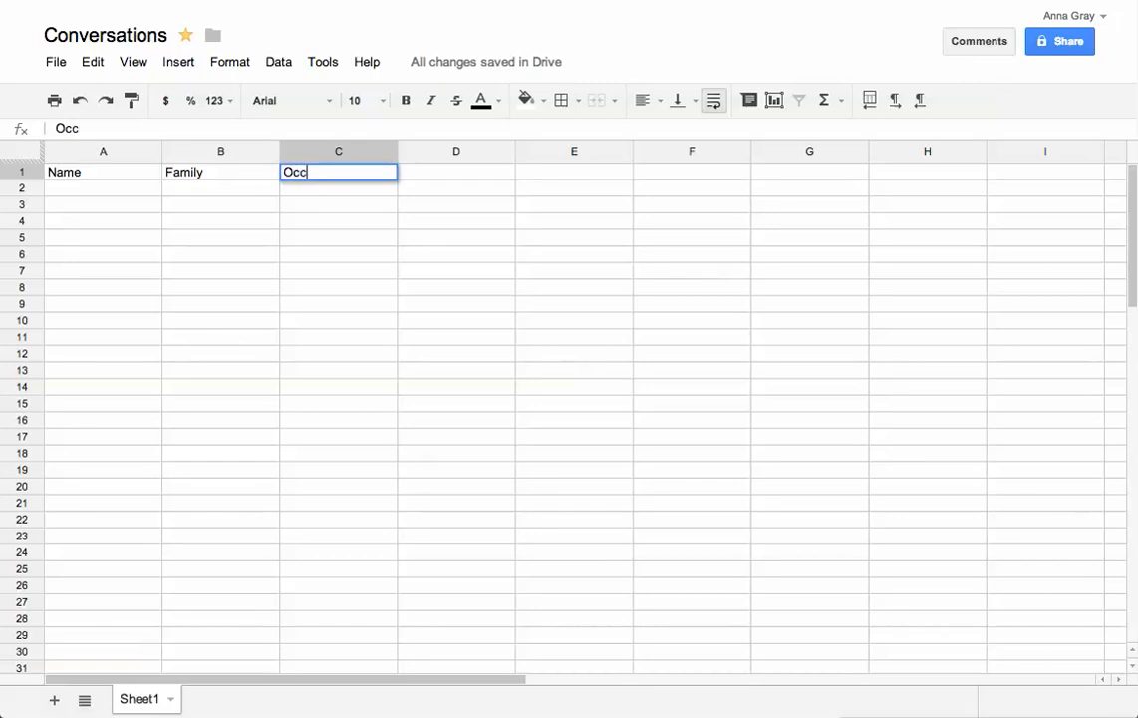
pyautogui.write('upation')
pyautogui.press('Tab')
# Add headers Recreation, Message/Notes and Follow up in D1:F1
pyautogui.write('Re')
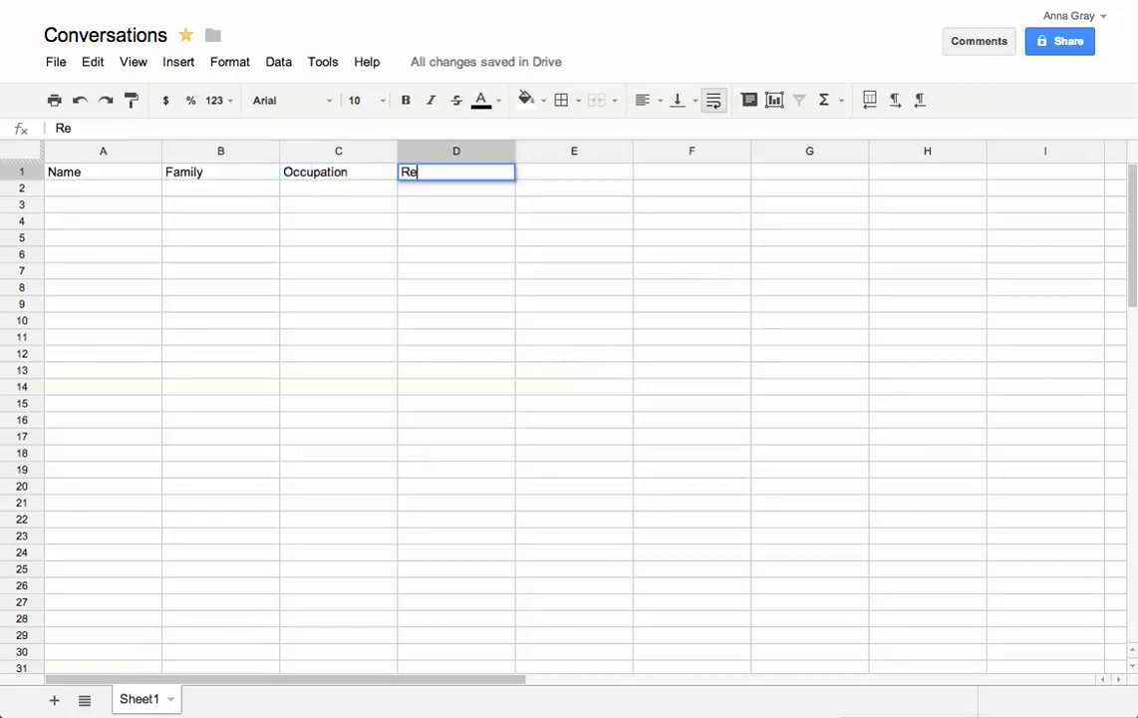
pyautogui.write('creation')
pyautogui.press('Tab')
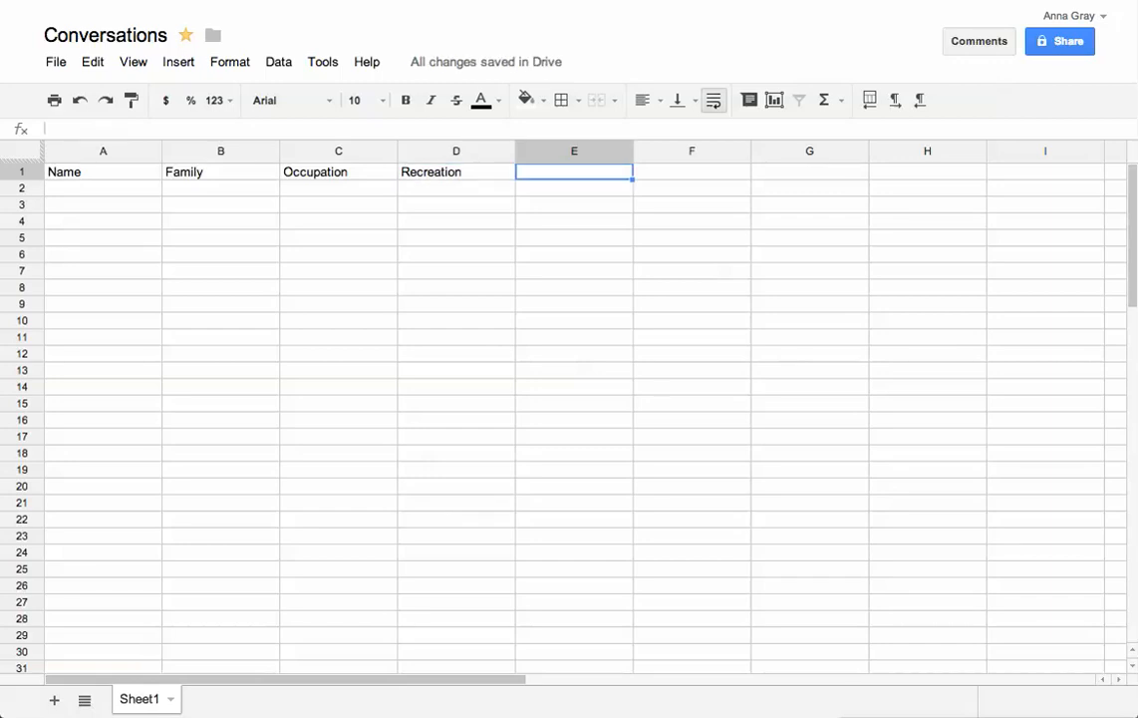
pyautogui.write('Message')
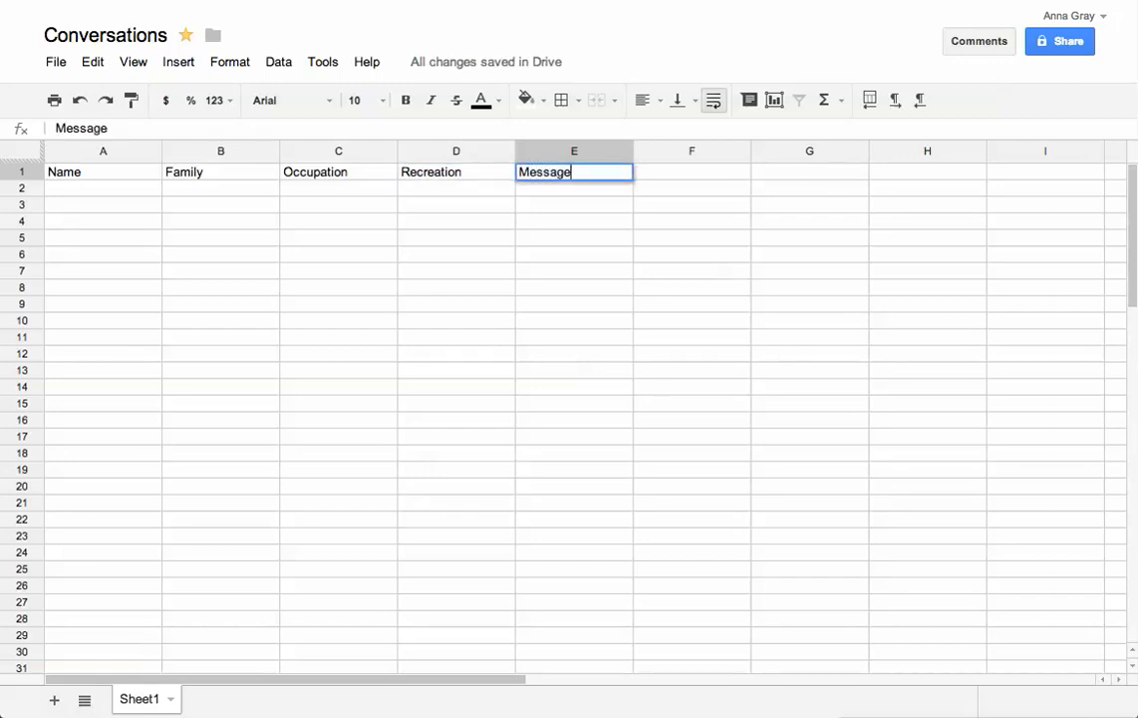
pyautogui.write('/Notes')
pyautogui.press('Tab')
pyautogui.write('Ful')
pyautogui.press('BackSpace')
pyautogui.press('BackSpace')
pyautogui.write('ollow up')
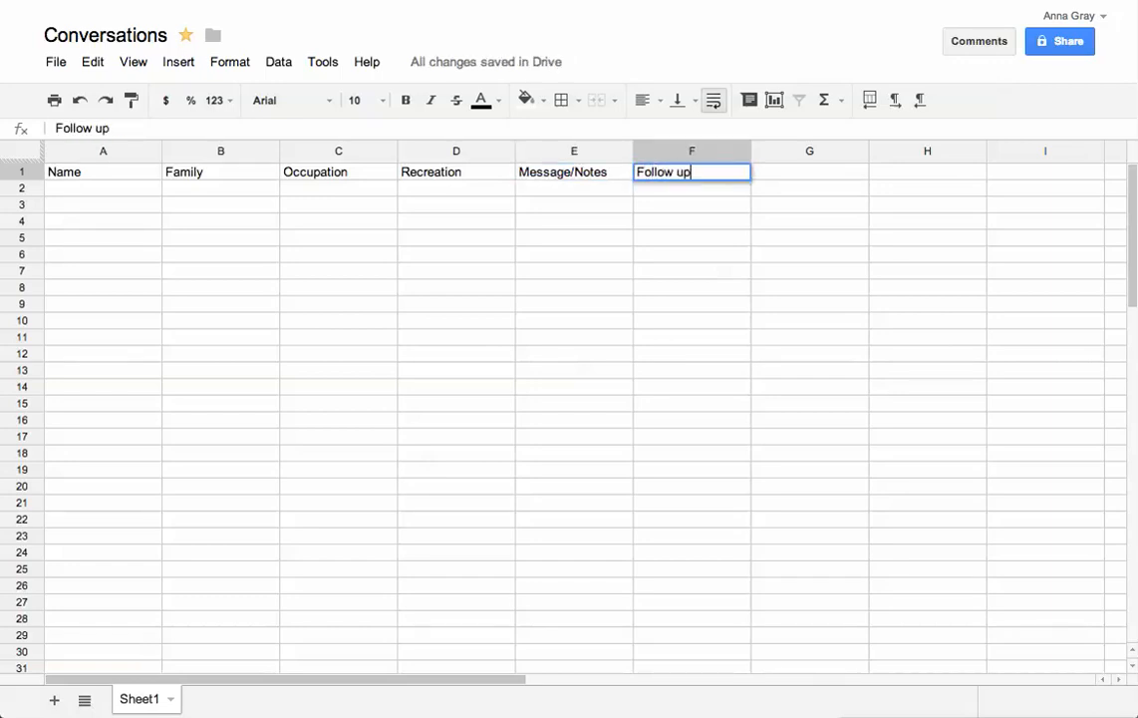
pyautogui.press('Return')
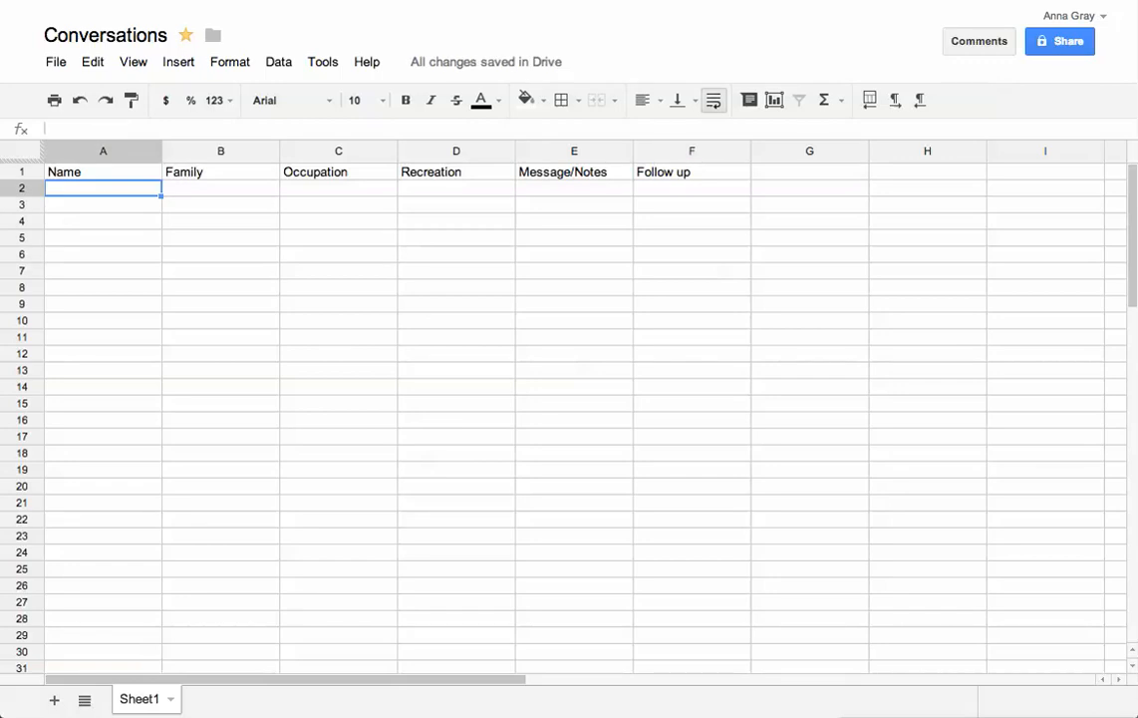
pyautogui.click(171, 700)
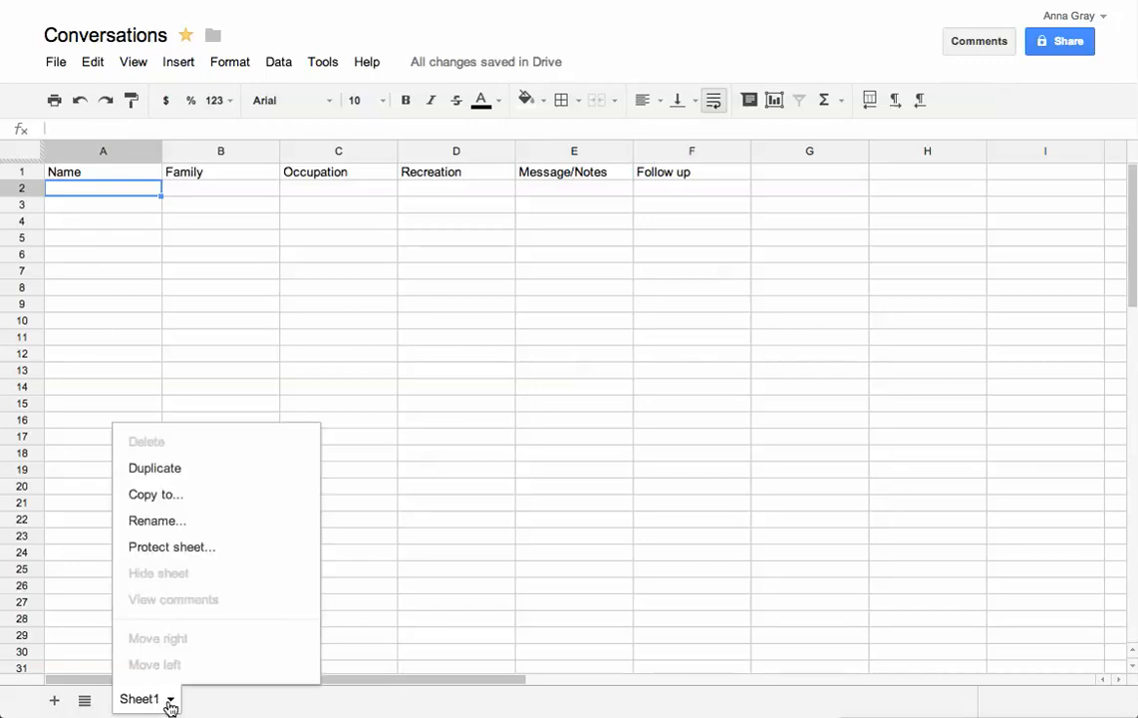
# Rename Sheet1 to 'Twitter'
pyautogui.click(156, 518)
pyautogui.write('Twitter')
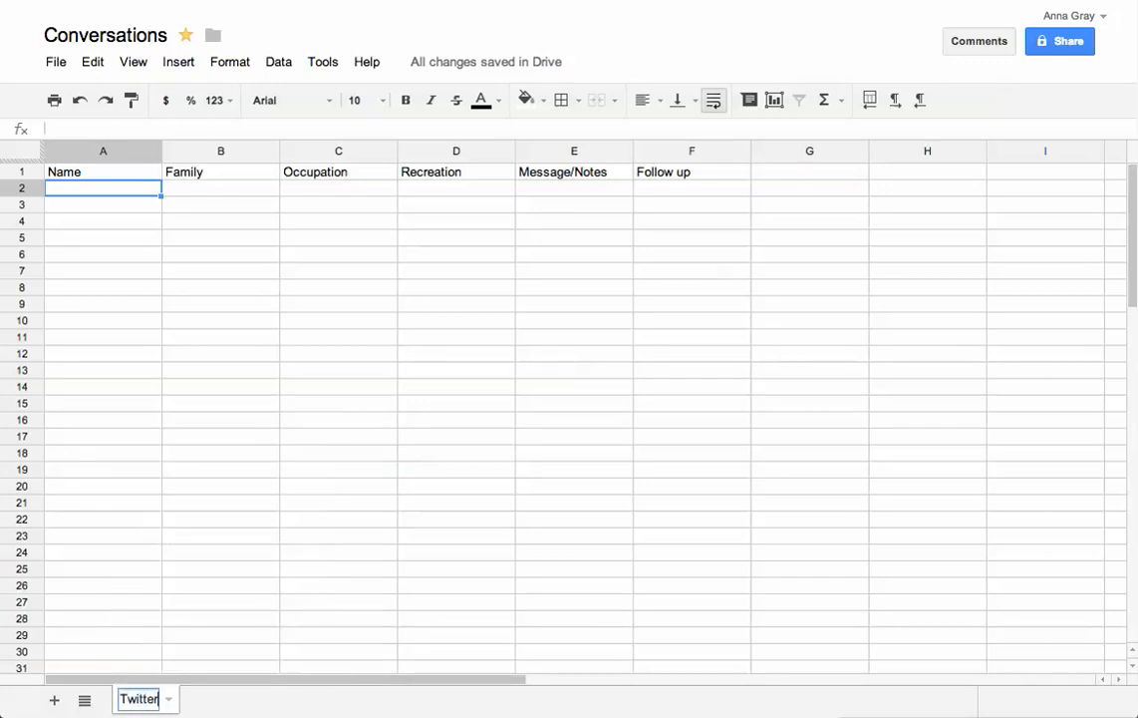
pyautogui.press('Return')
# Enter the contact's Twitter handle in A2 and 'shes a mom of 2 married' in B2
pyautogui.write('@ru')
pyautogui.press('BackSpace')
pyautogui.press('BackSpace')
pyautogui.write('nu')
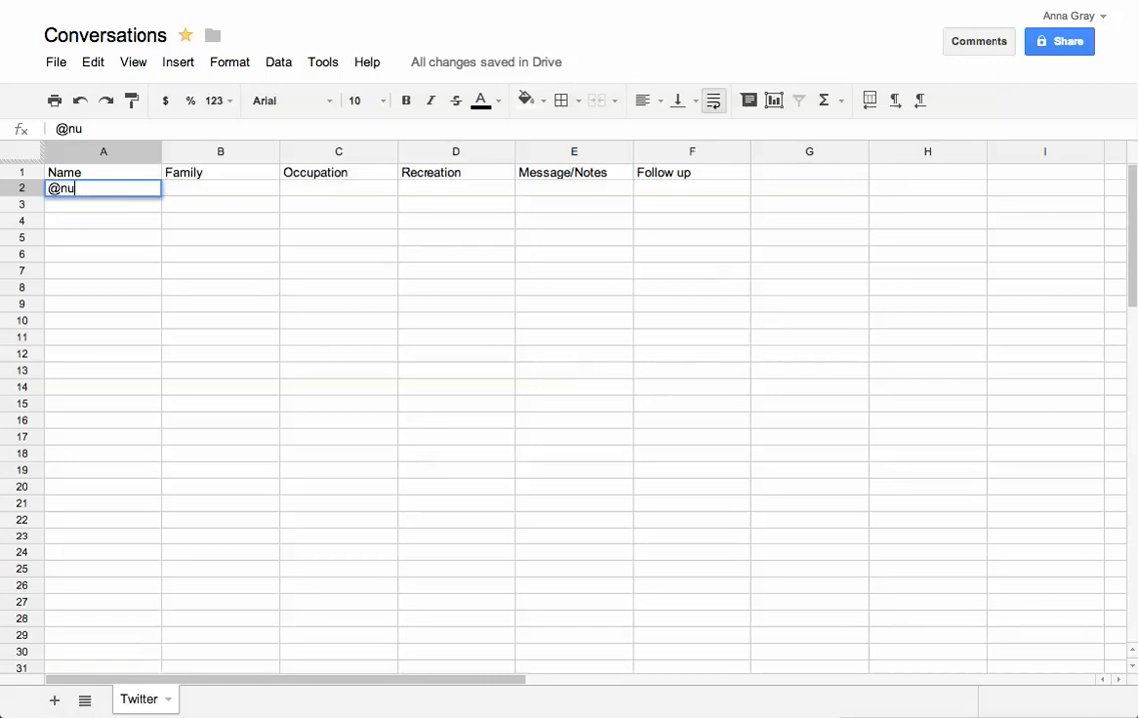
pyautogui.write('rsesoandso')
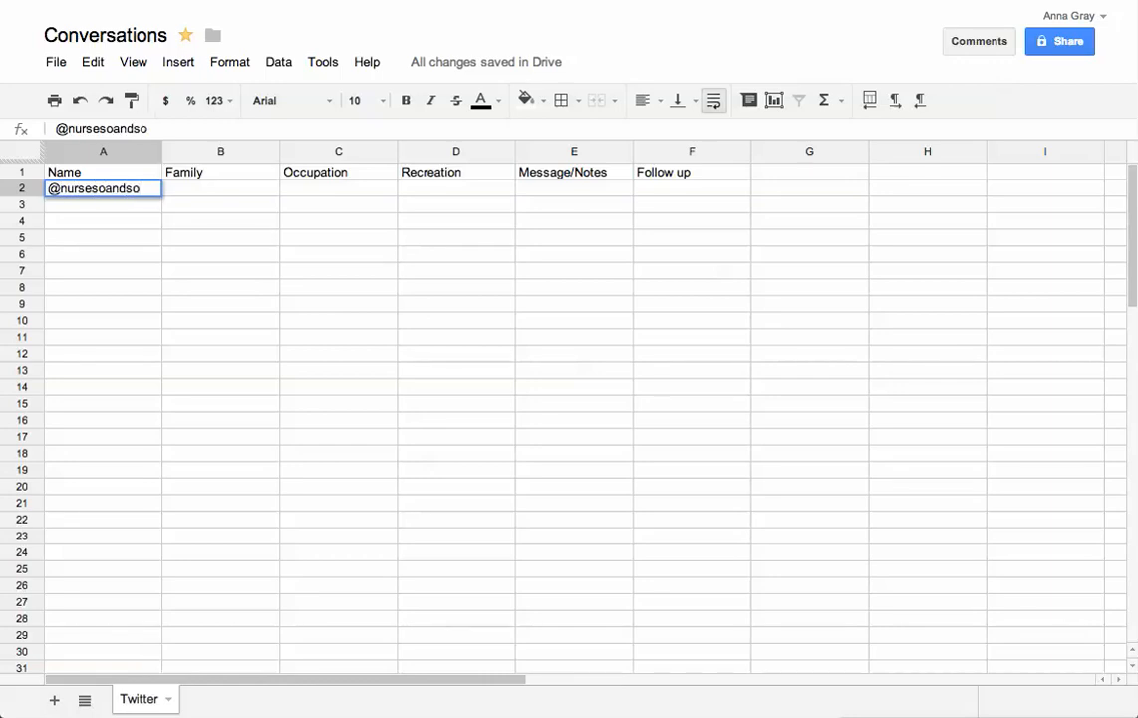
pyautogui.press('Tab')
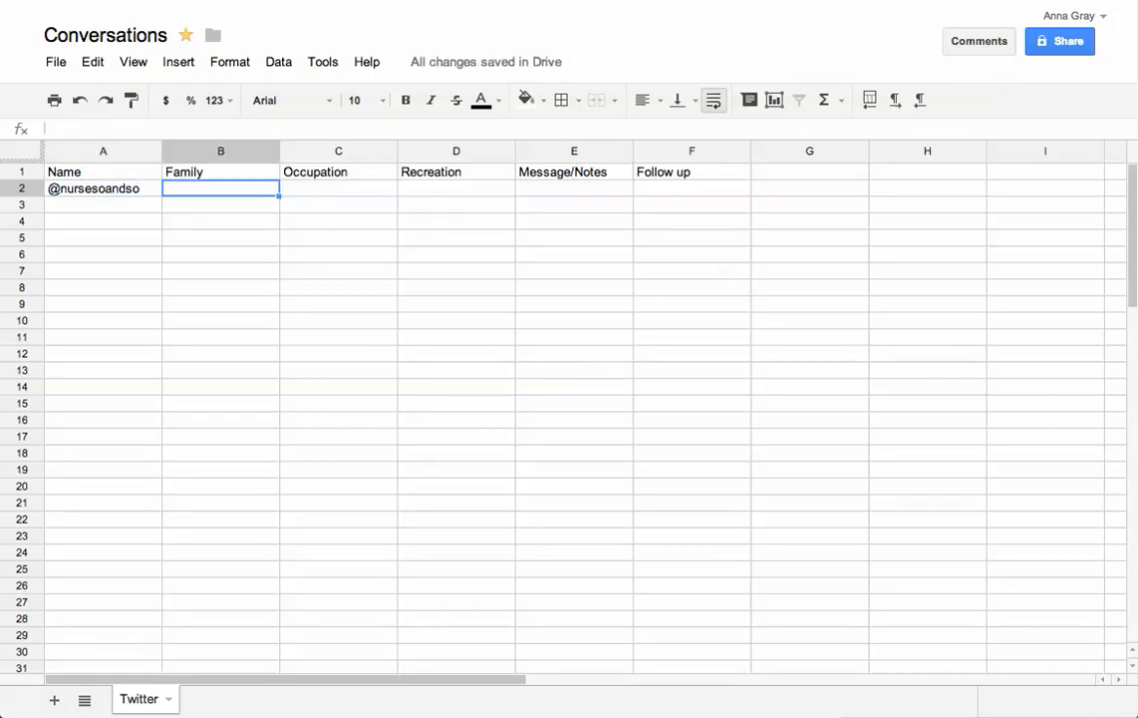
pyautogui.write('she')
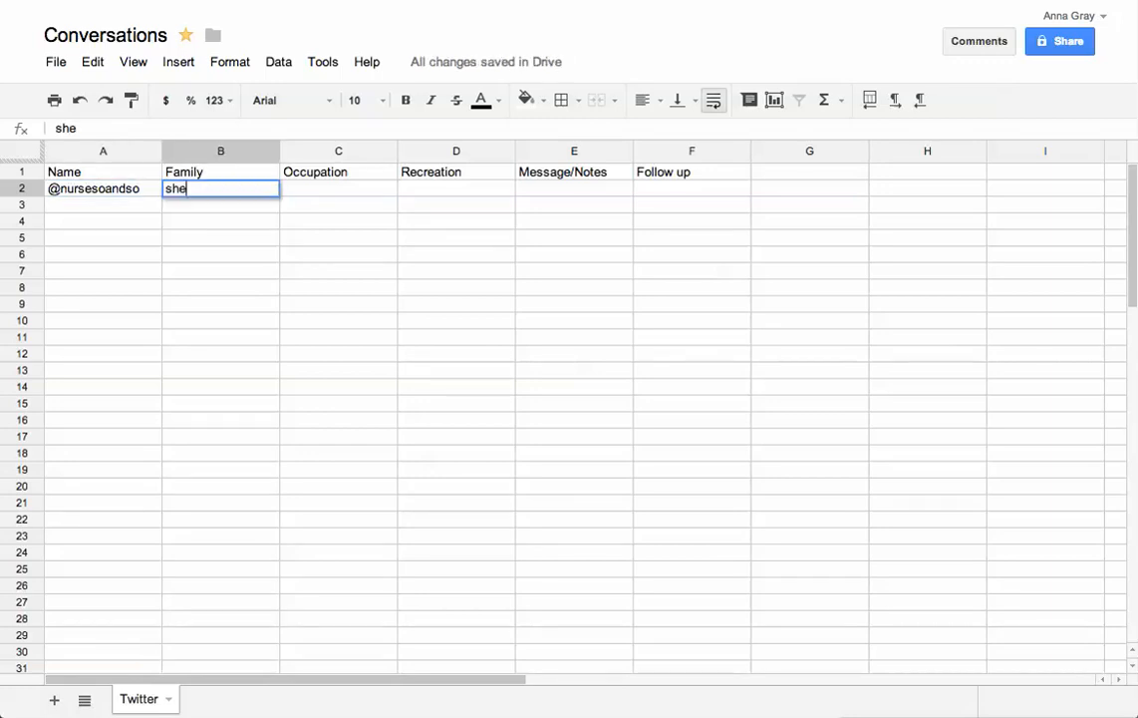
pyautogui.write('s a mom of 2 married')
pyautogui.press('Tab')
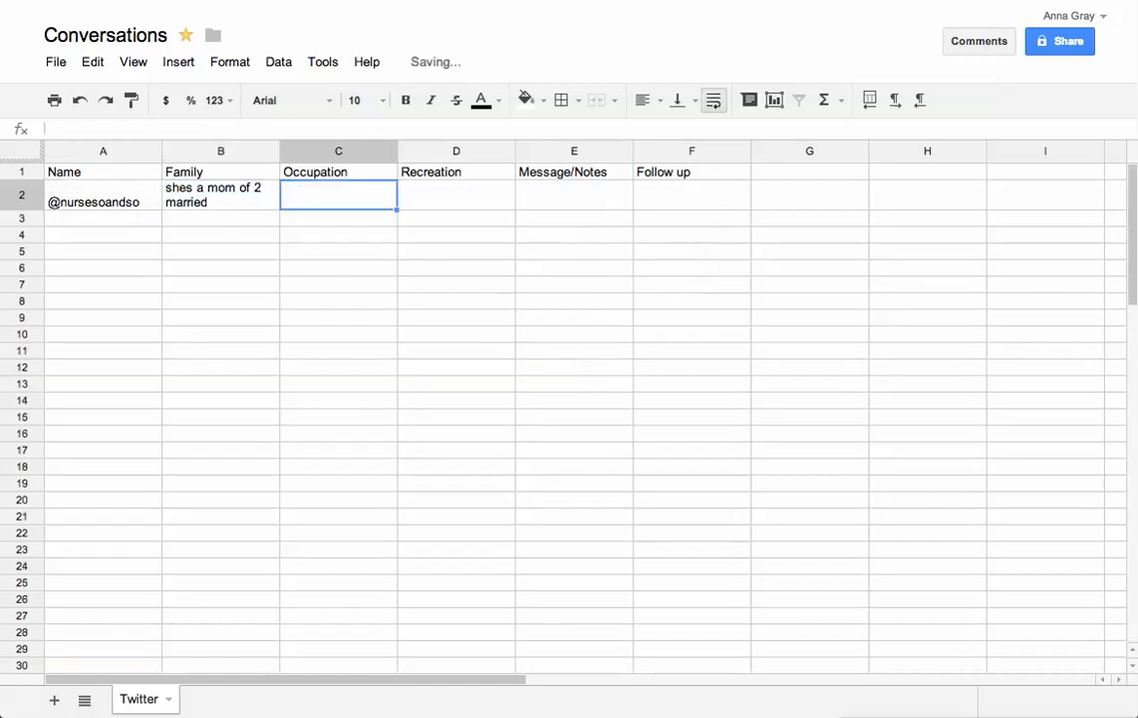
# Fill C2 'shes a nurse', D2 'she likes to hike', and F2 follow-up date 5/10
pyautogui.write('shes a nurse')
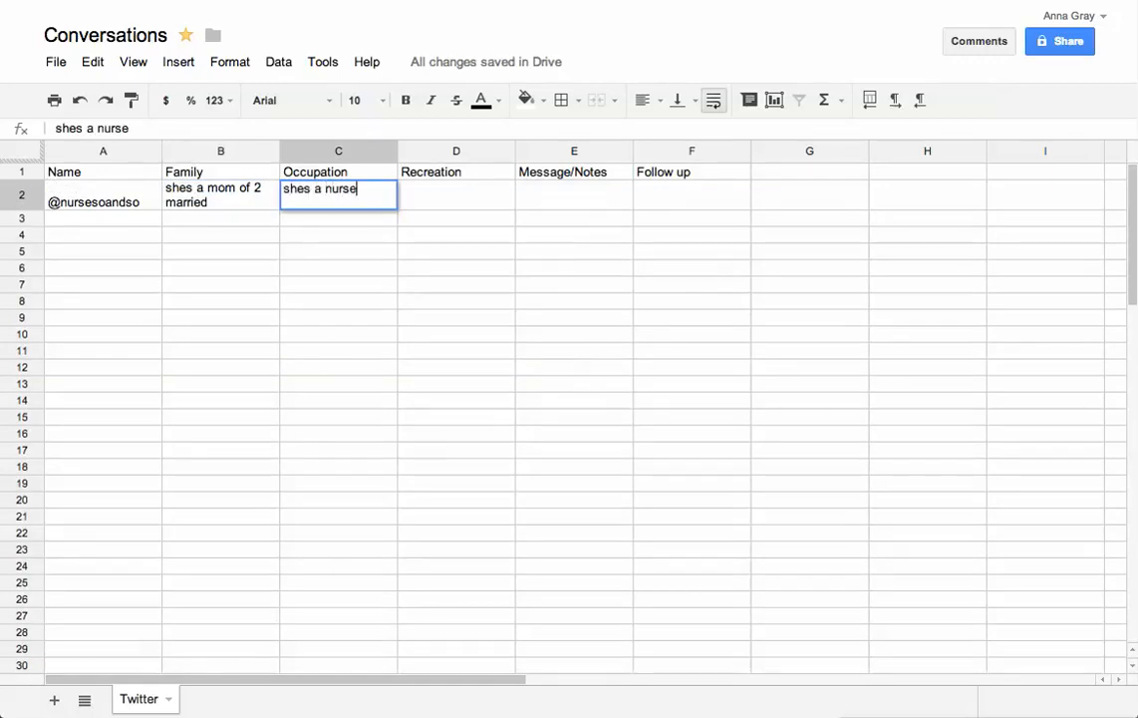
pyautogui.press('Tab')
pyautogui.write('she ')
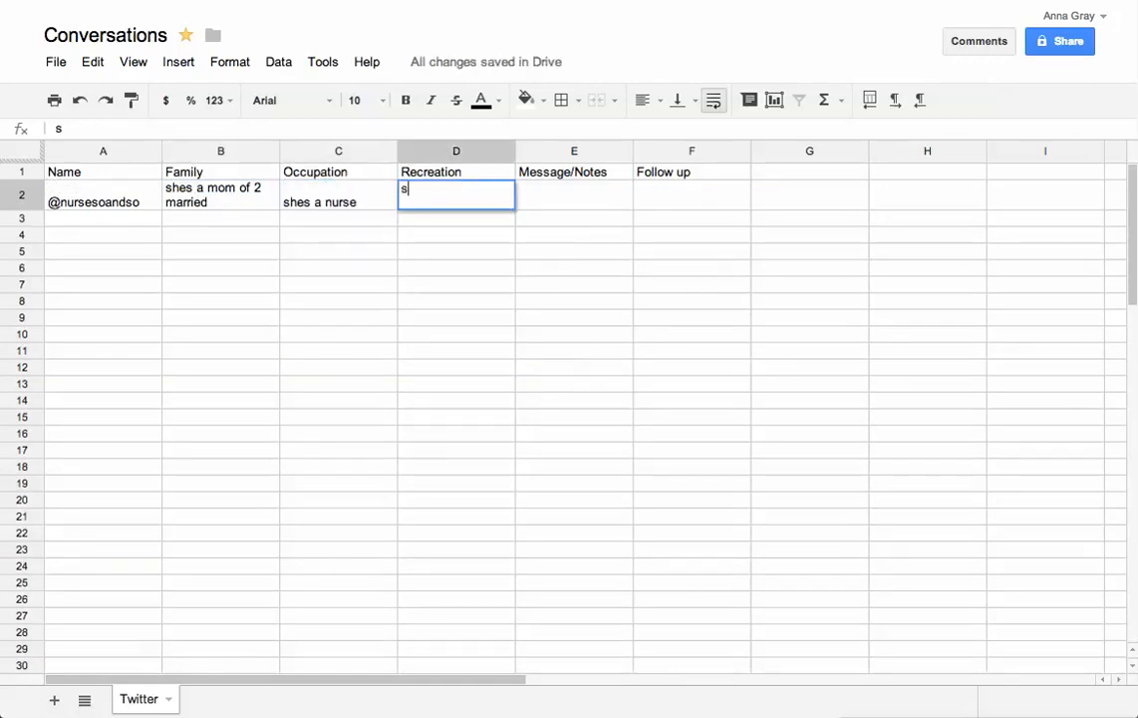
pyautogui.write('likes to k')
pyautogui.press('BackSpace')
pyautogui.write('hike')
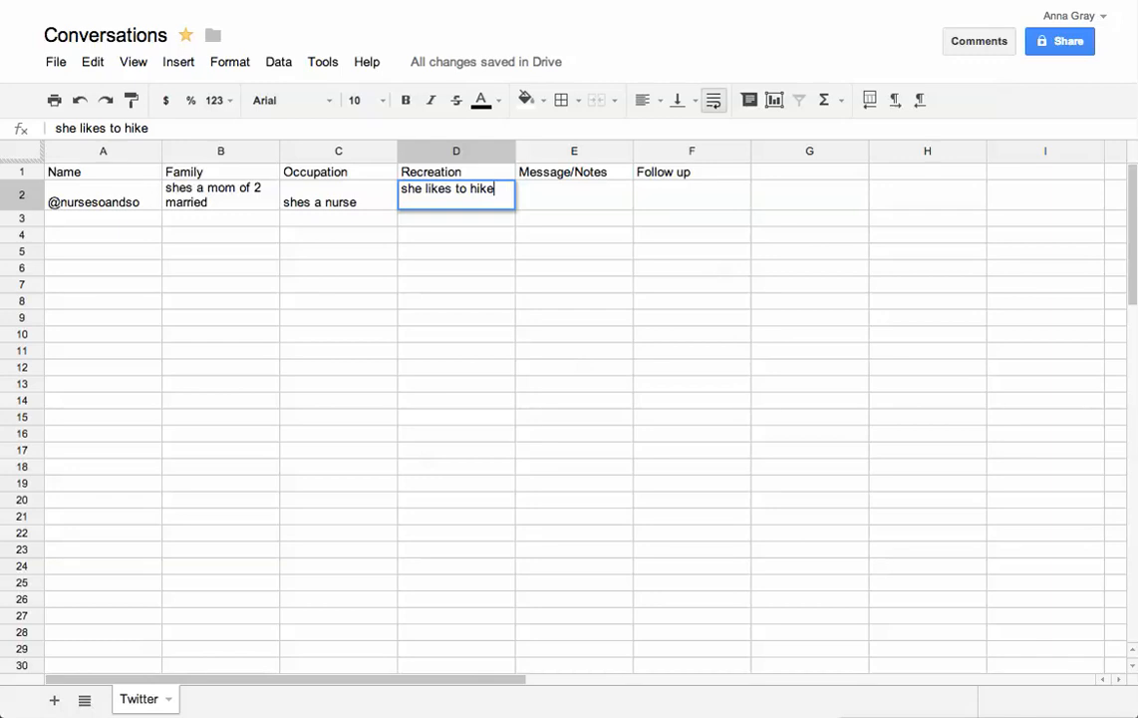
pyautogui.press('Tab')
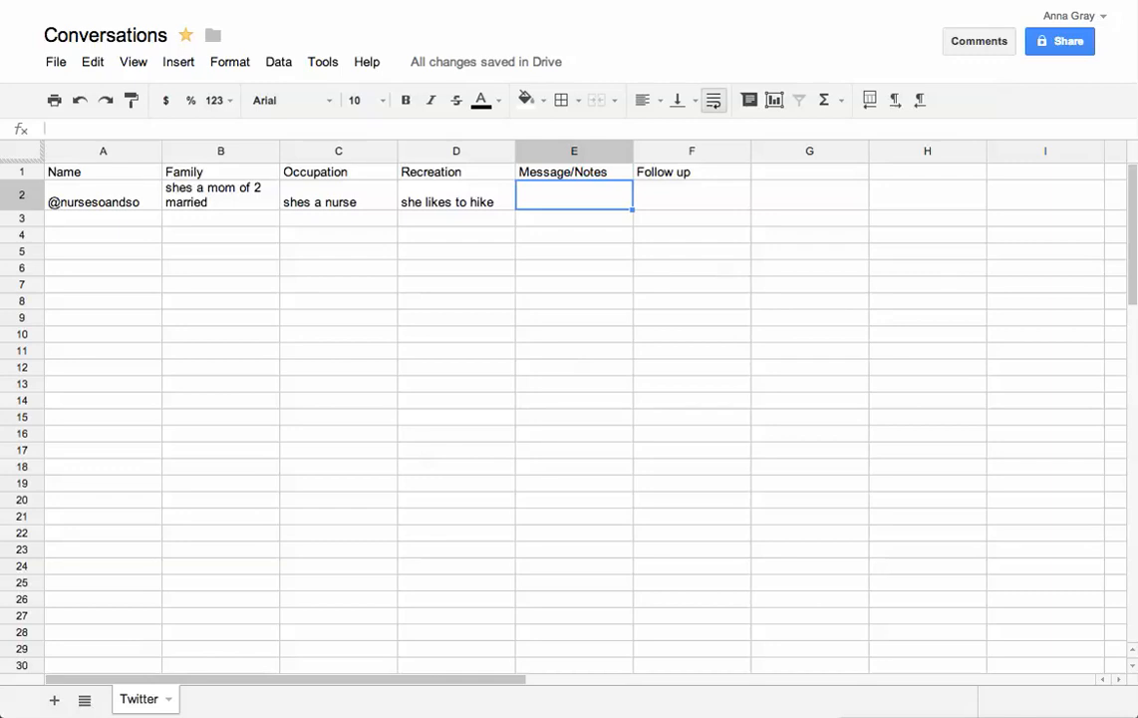
pyautogui.press('Tab')
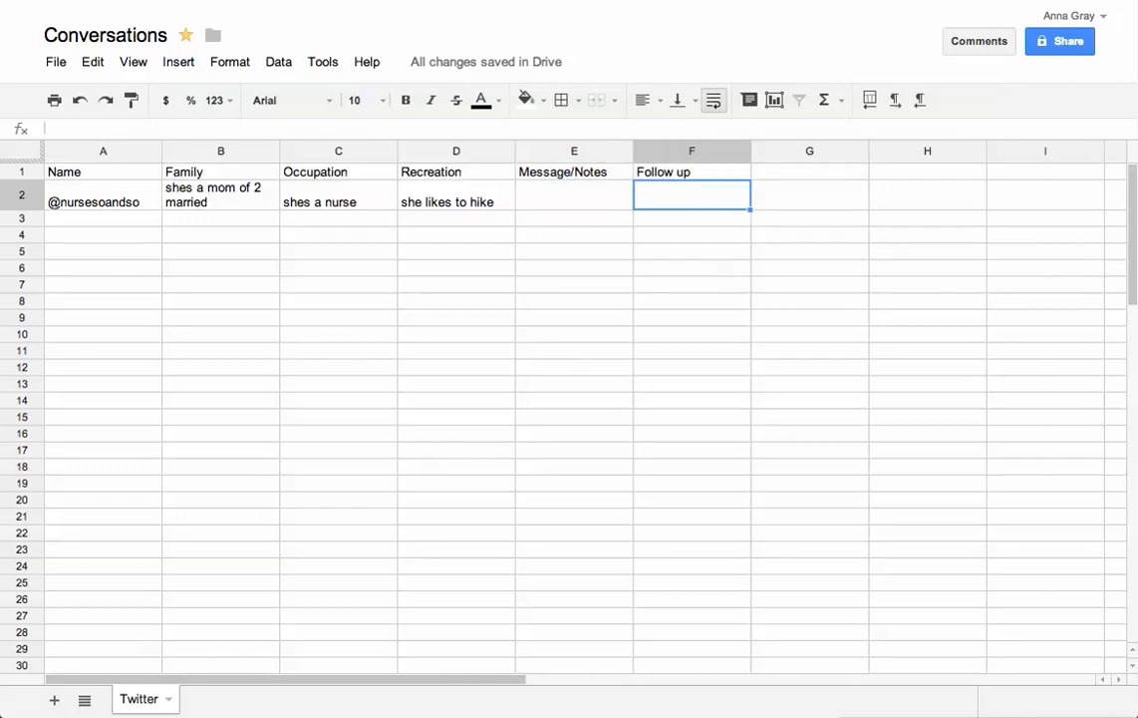
pyautogui.write('5/10')
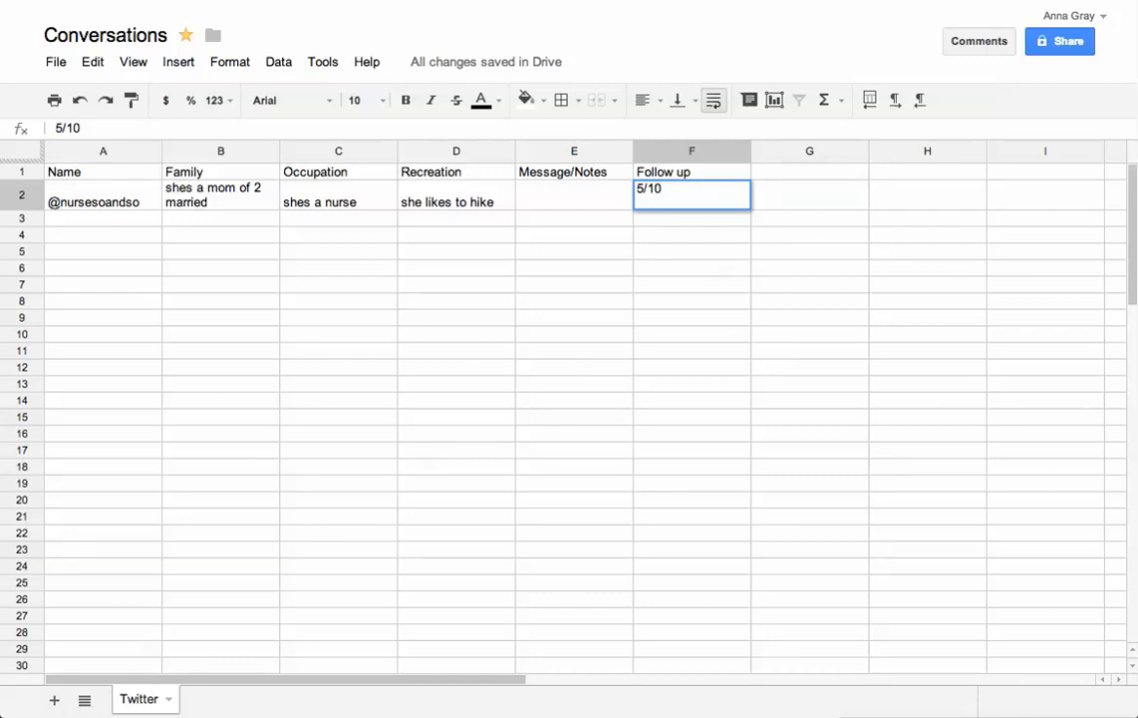
pyautogui.press('Return')
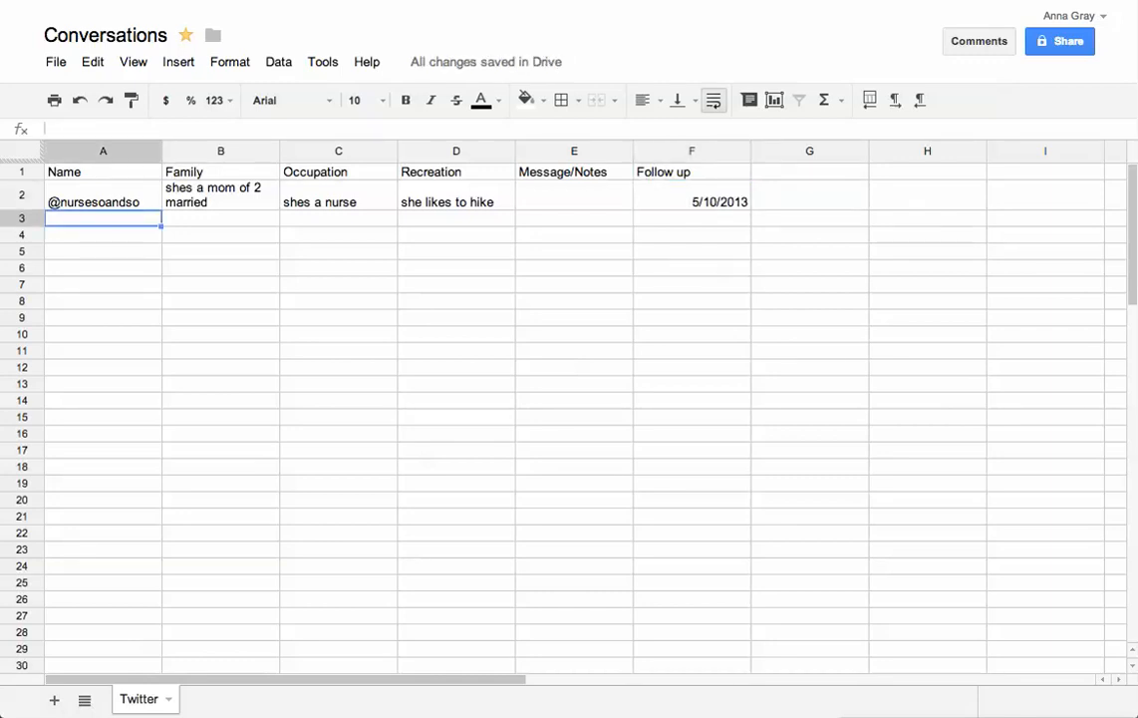
# Add a second sheet named 'Facebook', then select the Twitter sheet's header row
pyautogui.click(56, 700)
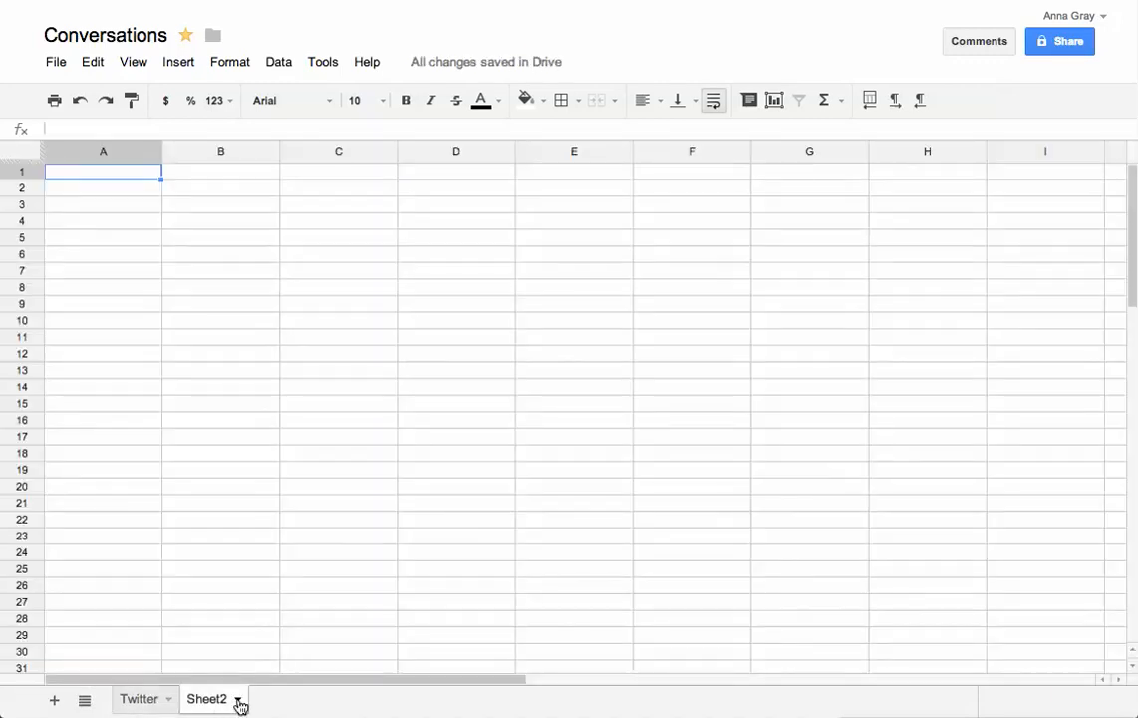
pyautogui.click(240, 702)
pyautogui.click(251, 529)
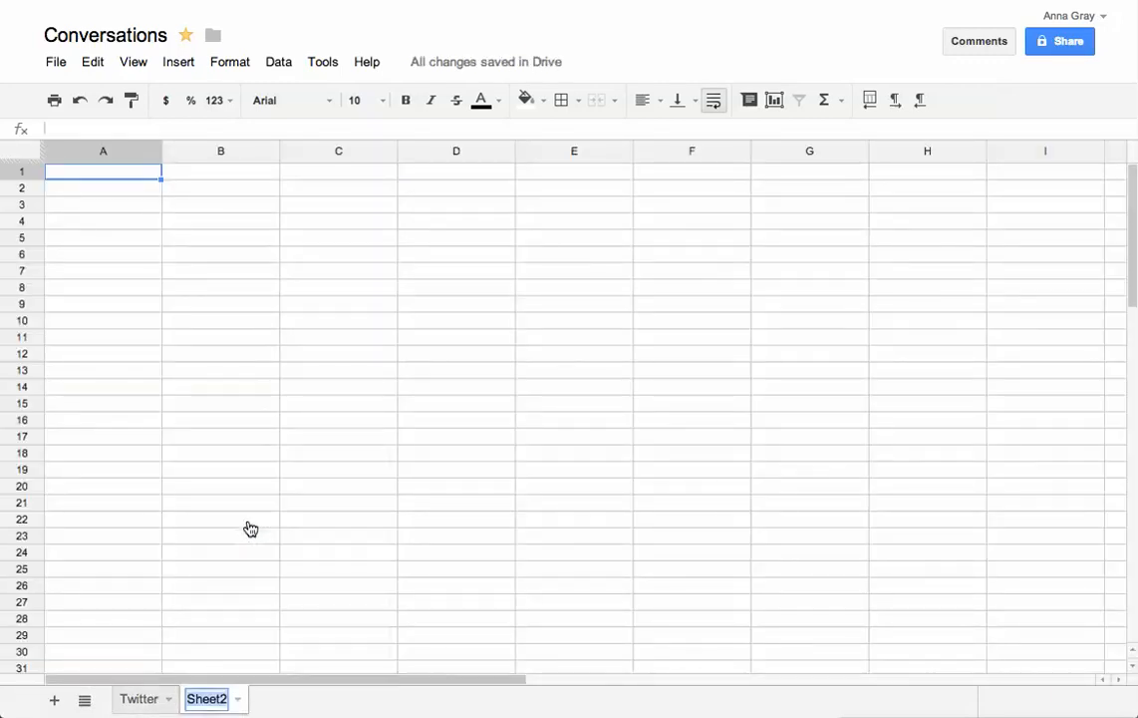
pyautogui.write('Facebook')
pyautogui.press('Return')
pyautogui.click(140, 701)
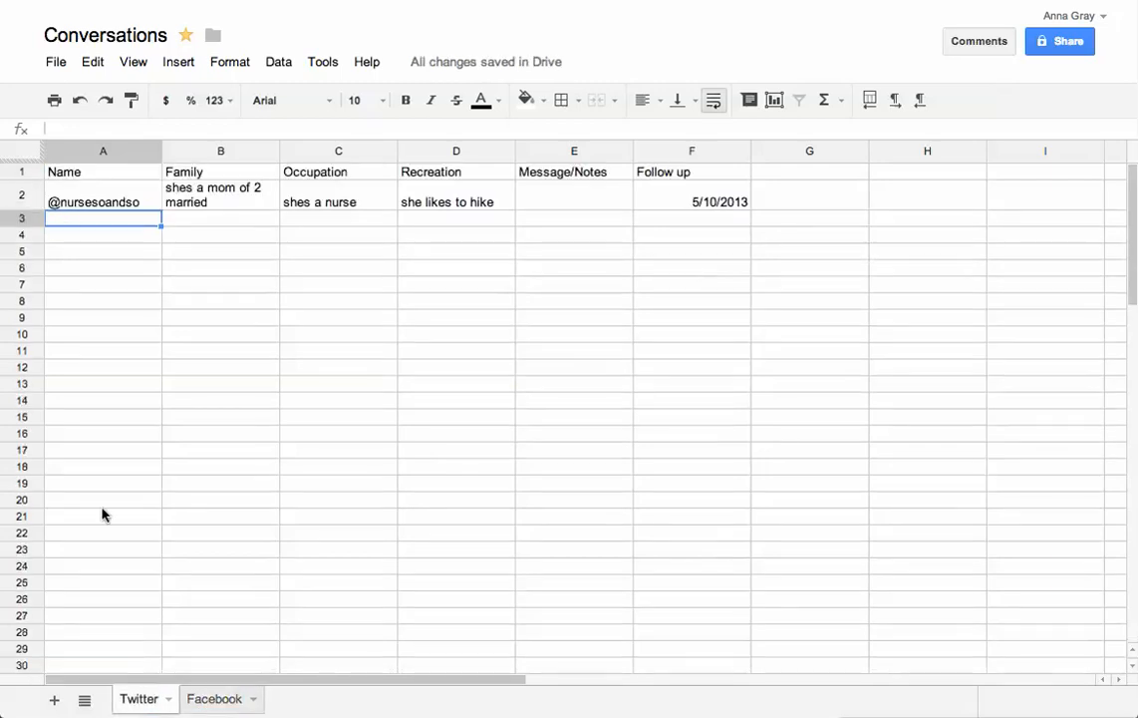
pyautogui.click(26, 171)
pyautogui.hotkey('ctrl', 'c')
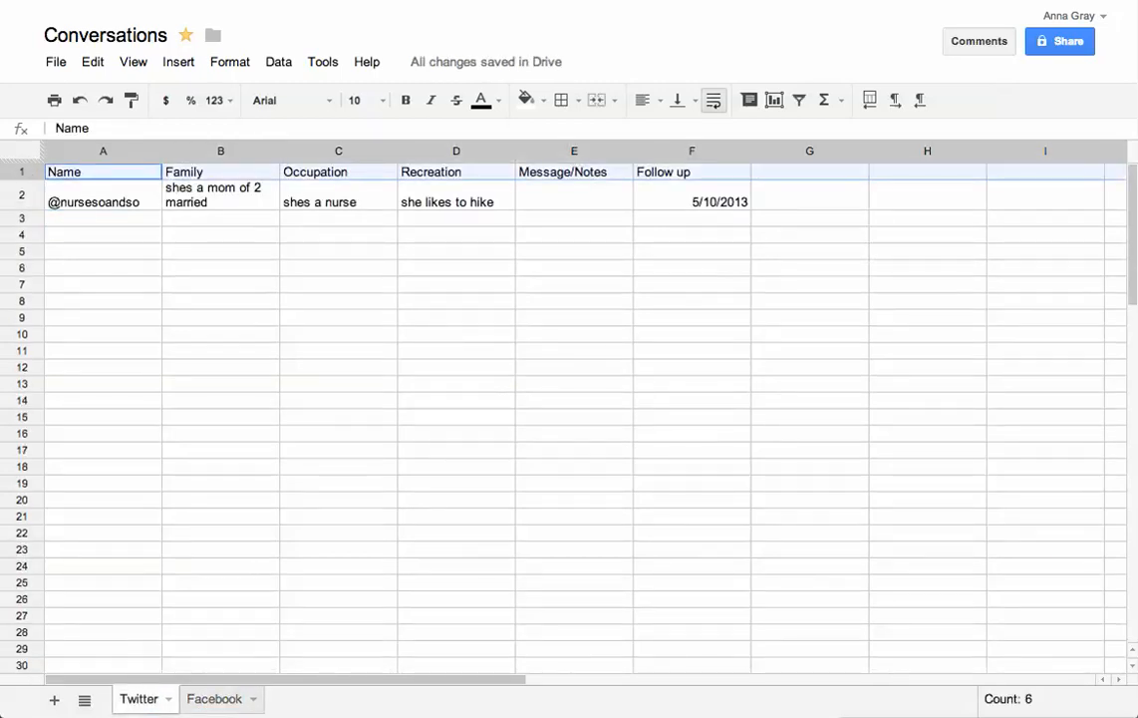
# Paste the Twitter headers, Name through Follow up, into row 1 of Facebook
pyautogui.click(214, 699)
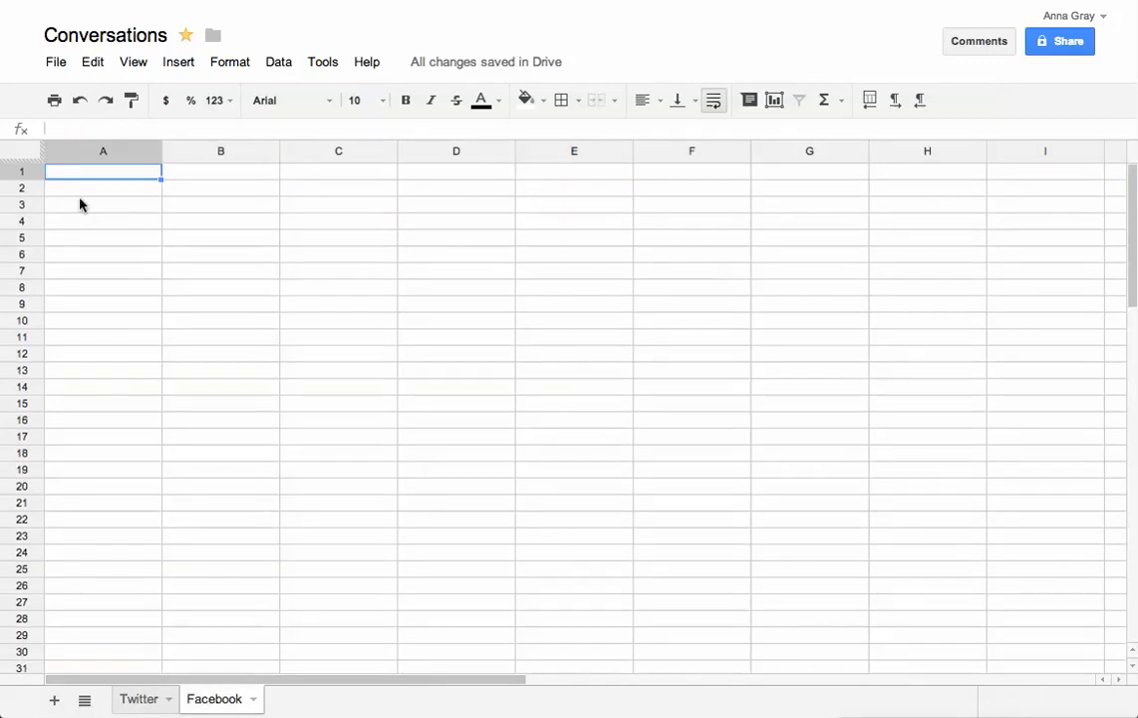
pyautogui.click(27, 174)
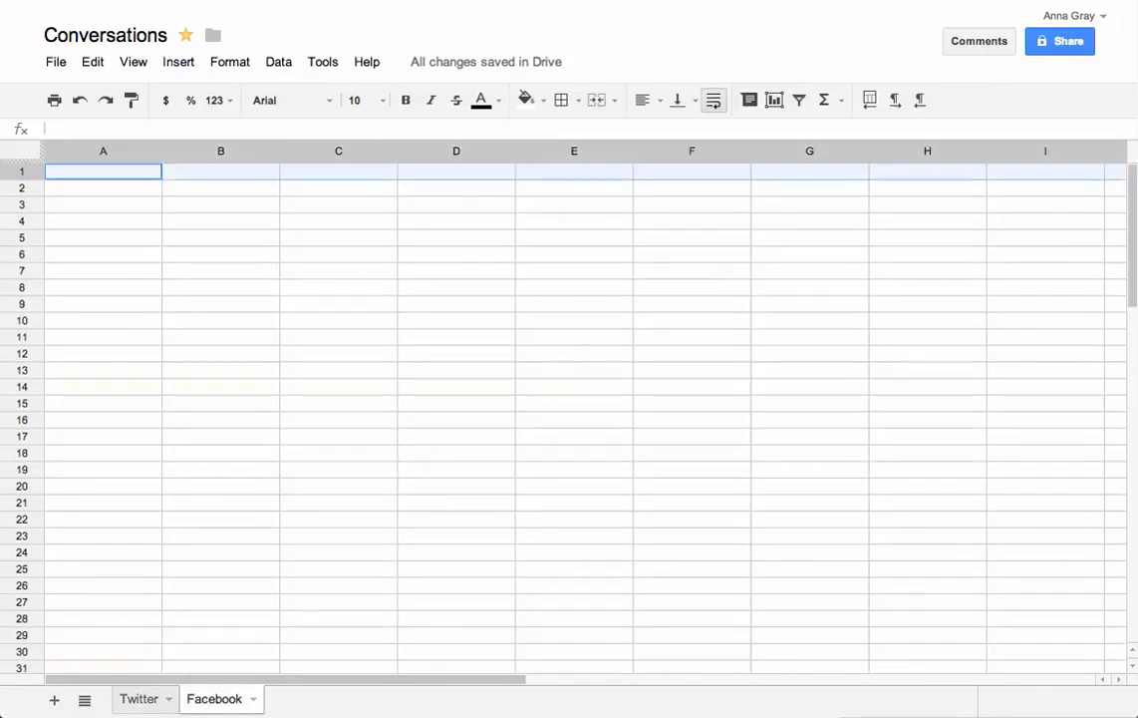
pyautogui.click(139, 699)
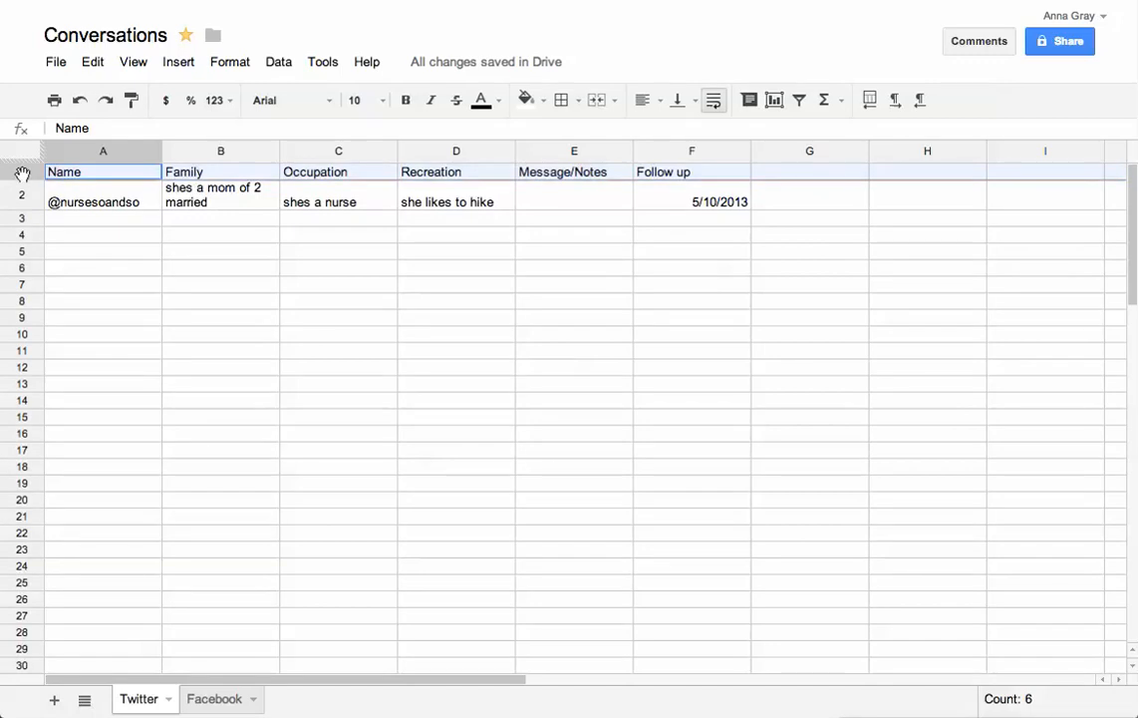
pyautogui.click(205, 702)
pyautogui.click(28, 171)
pyautogui.hotkey('ctrl', 'v')
pyautogui.click(147, 296)
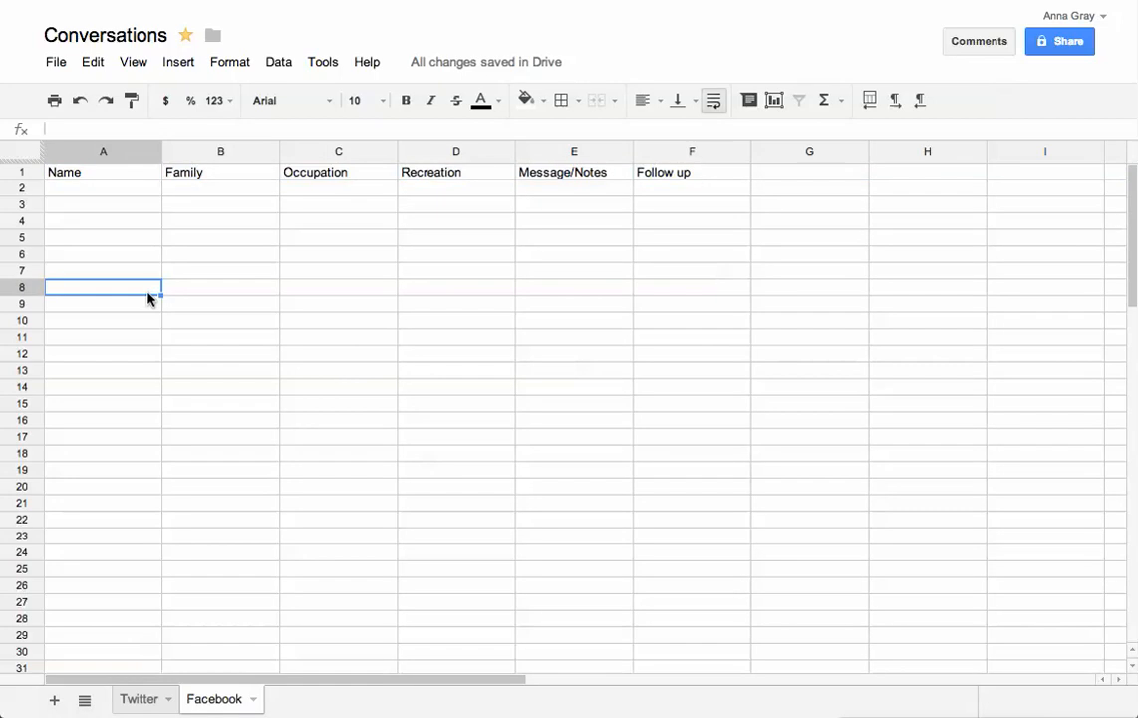
pyautogui.click(57, 701)
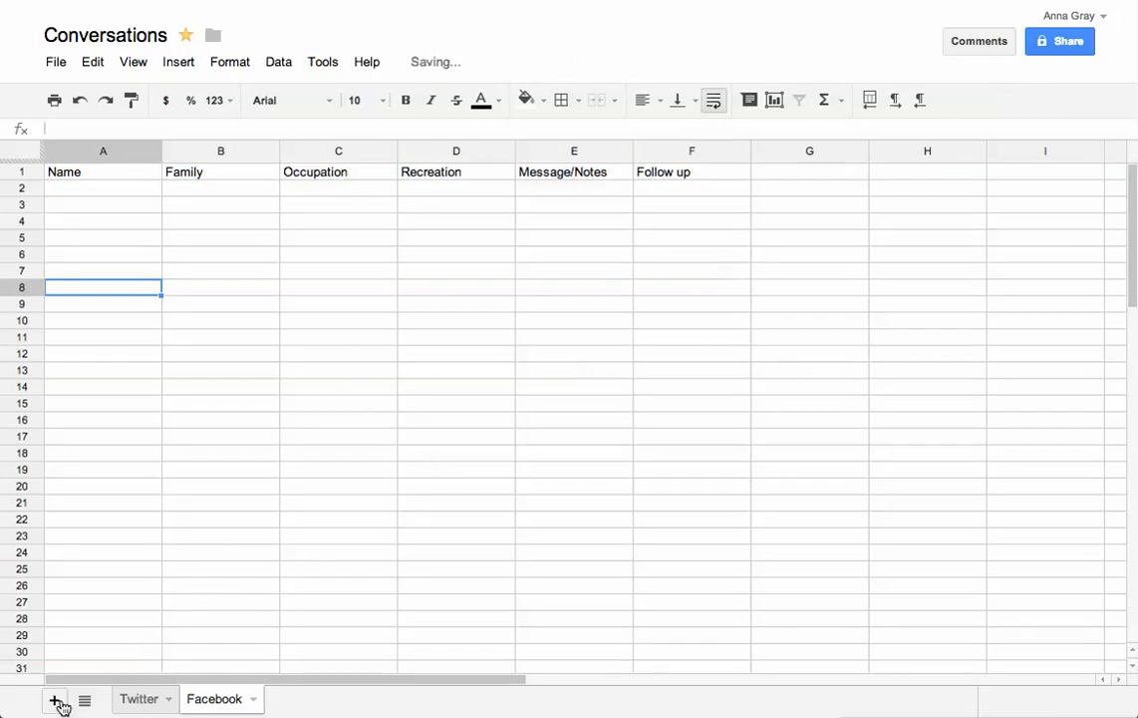
# Rename the third sheet 'Pinterest', review the tabs, and return to Drive's Starred list
pyautogui.click(323, 699)
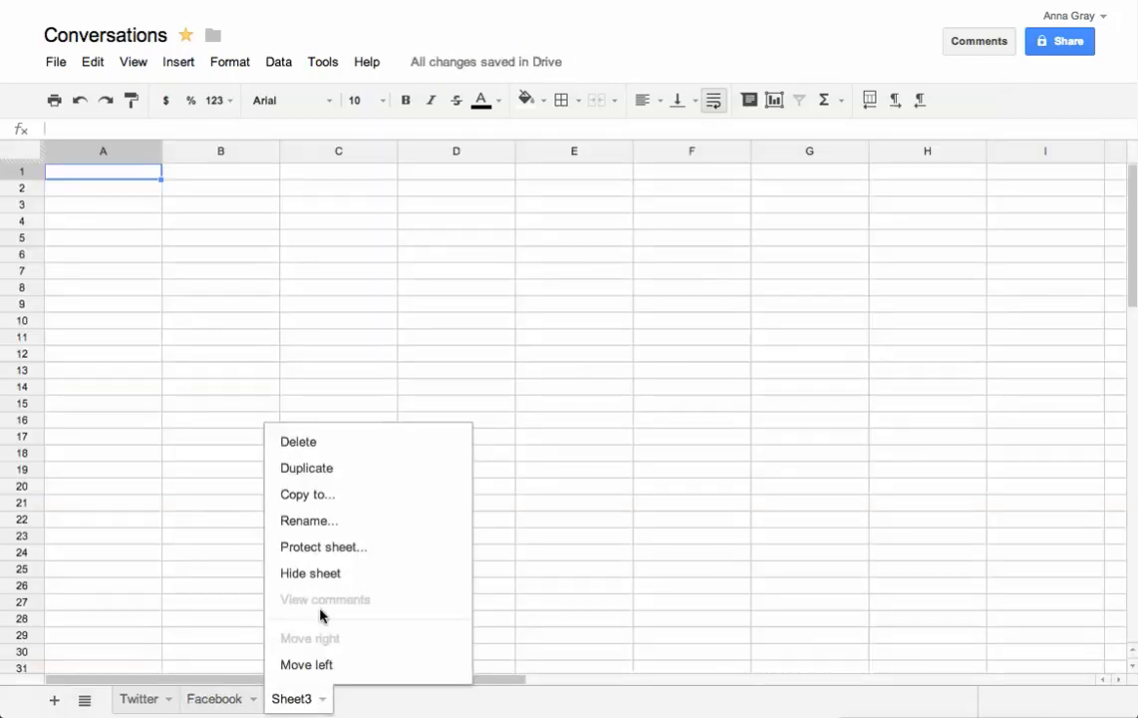
pyautogui.click(319, 522)
pyautogui.write('P')
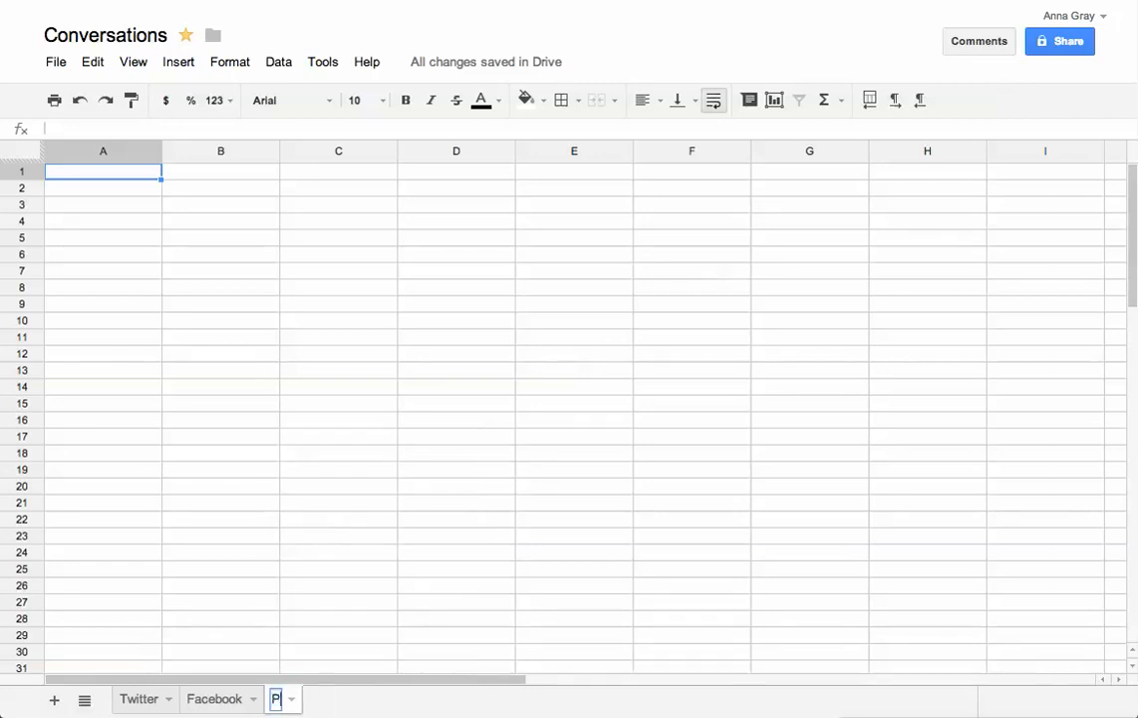
pyautogui.write('interest')
pyautogui.press('Return')
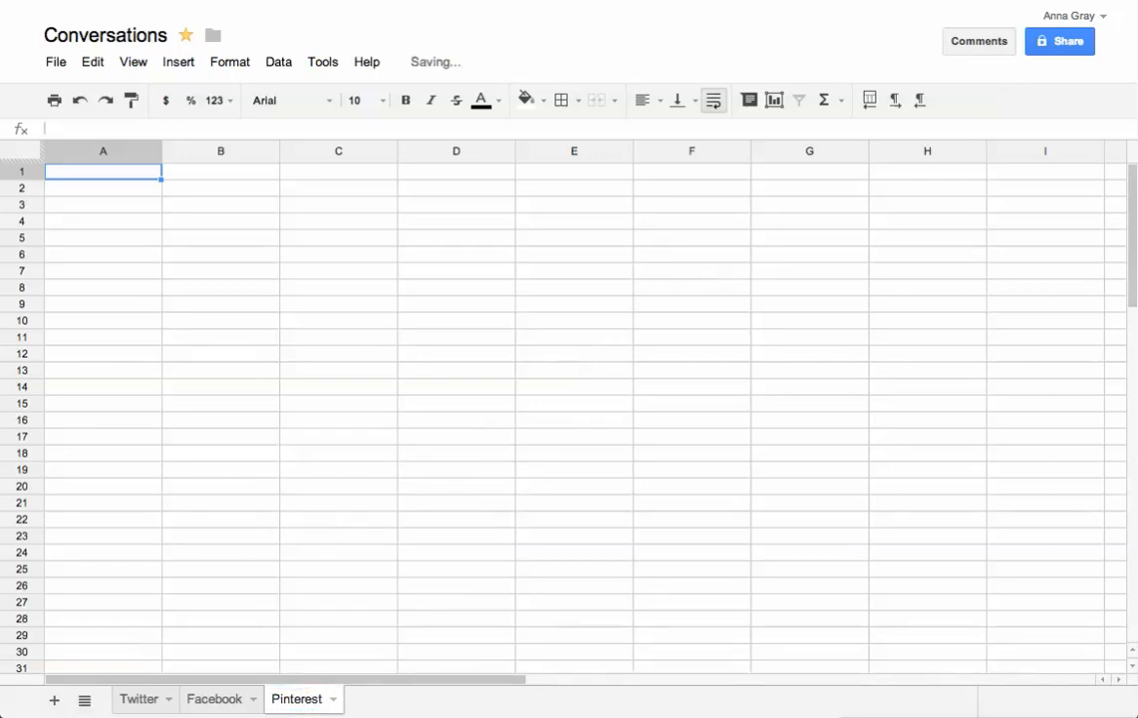
pyautogui.click(153, 697)
pyautogui.click(239, 700)
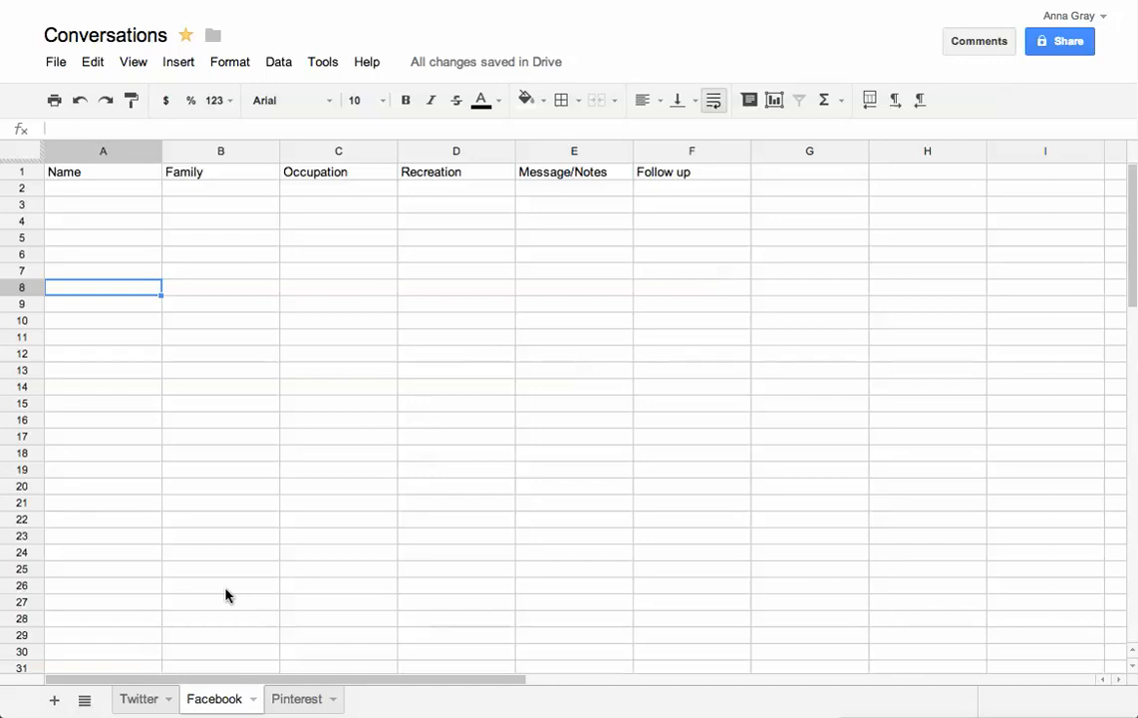
pyautogui.click(23, 40)
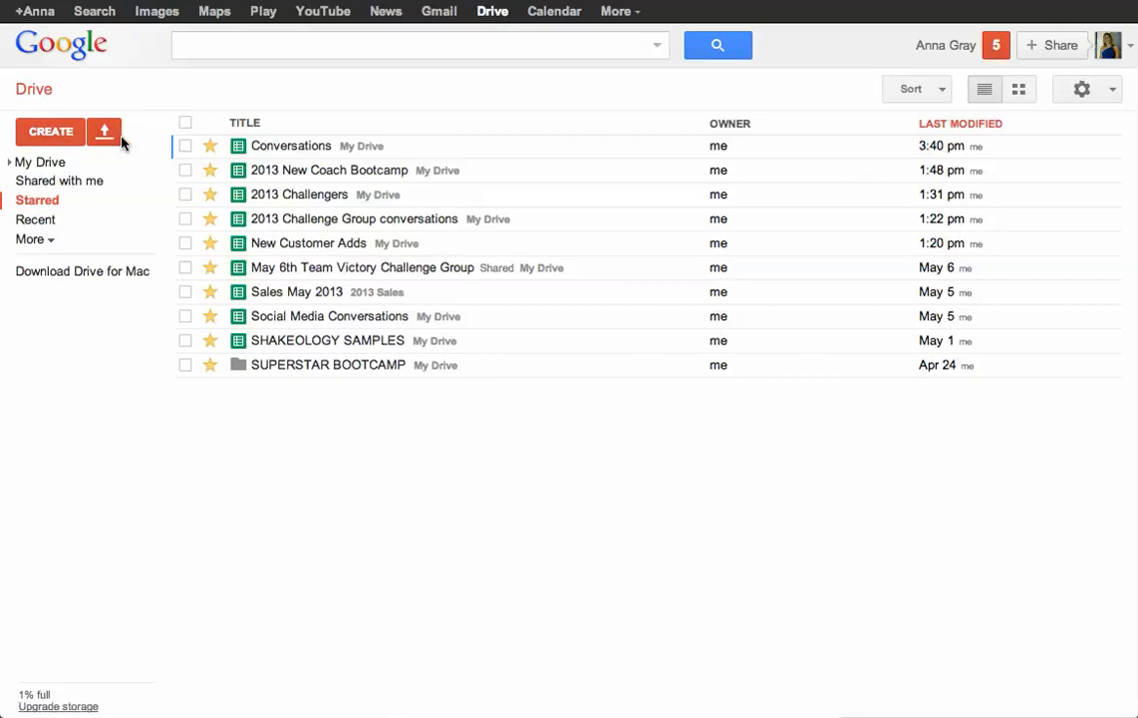
# Create another blank spreadsheet from Drive's CREATE menu
pyautogui.click(51, 131)
pyautogui.click(115, 317)
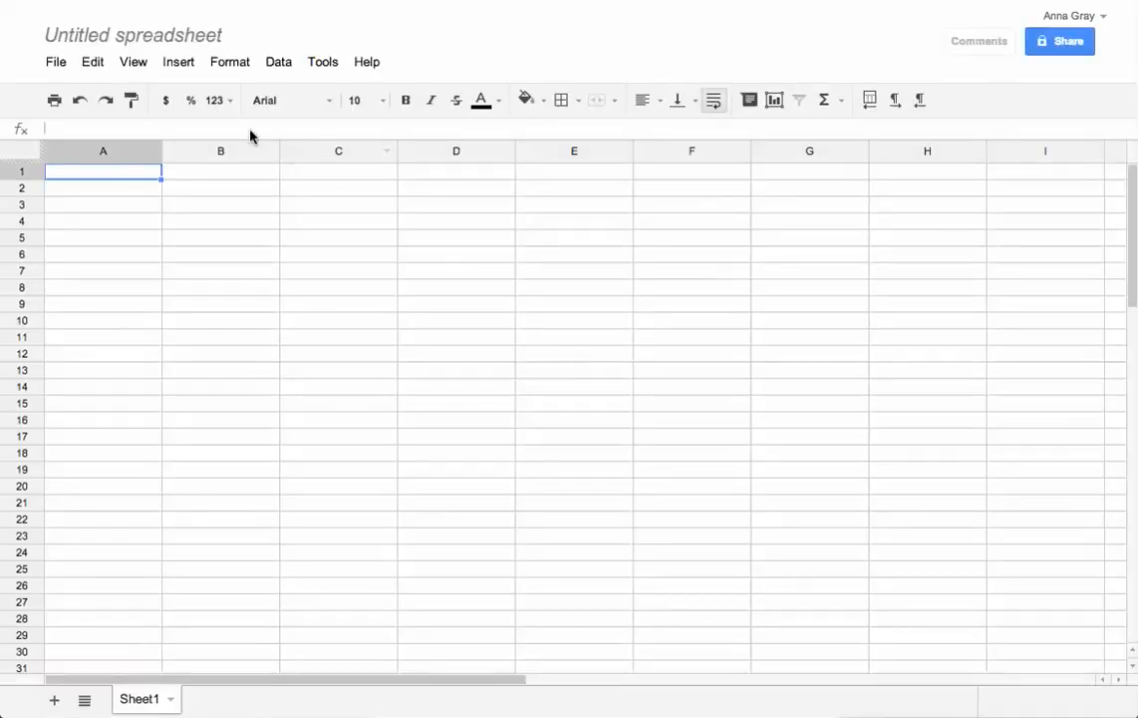
# Title the spreadsheet 'Challenge Group Invites' and type Name into A1
pyautogui.click(184, 38)
pyautogui.write('Challenge Grou')
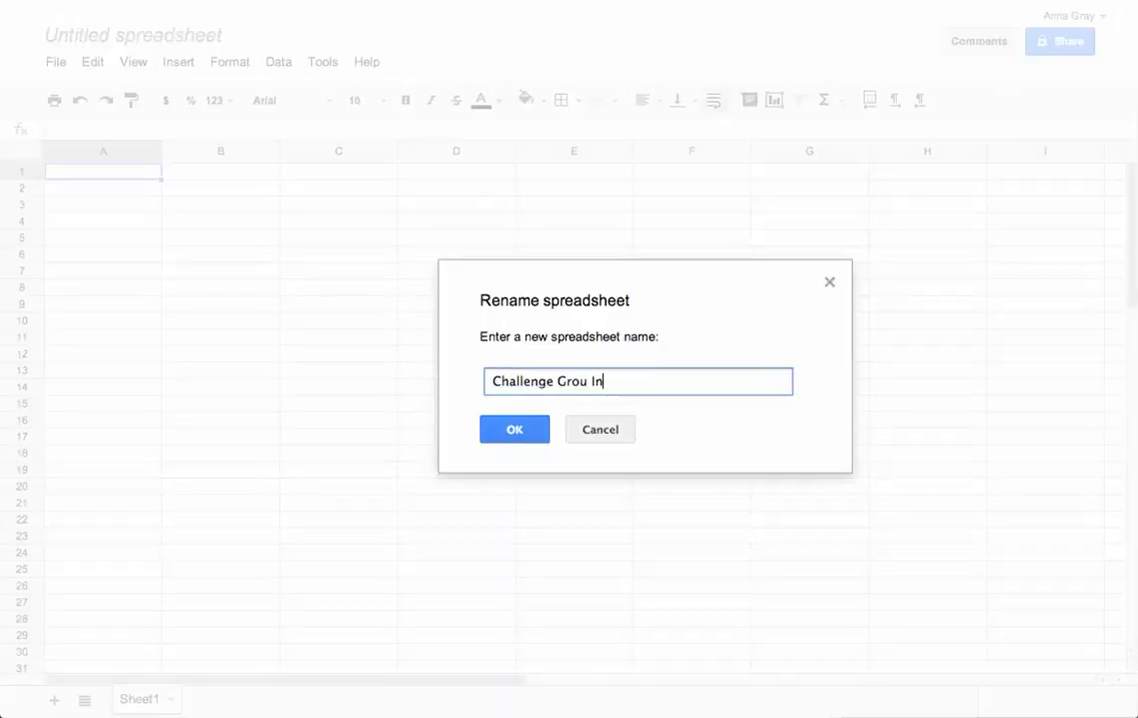
pyautogui.write('p')
pyautogui.press('BackSpace')
pyautogui.write('p Invits')
pyautogui.press('BackSpace')
pyautogui.write('es')
pyautogui.press('Return')
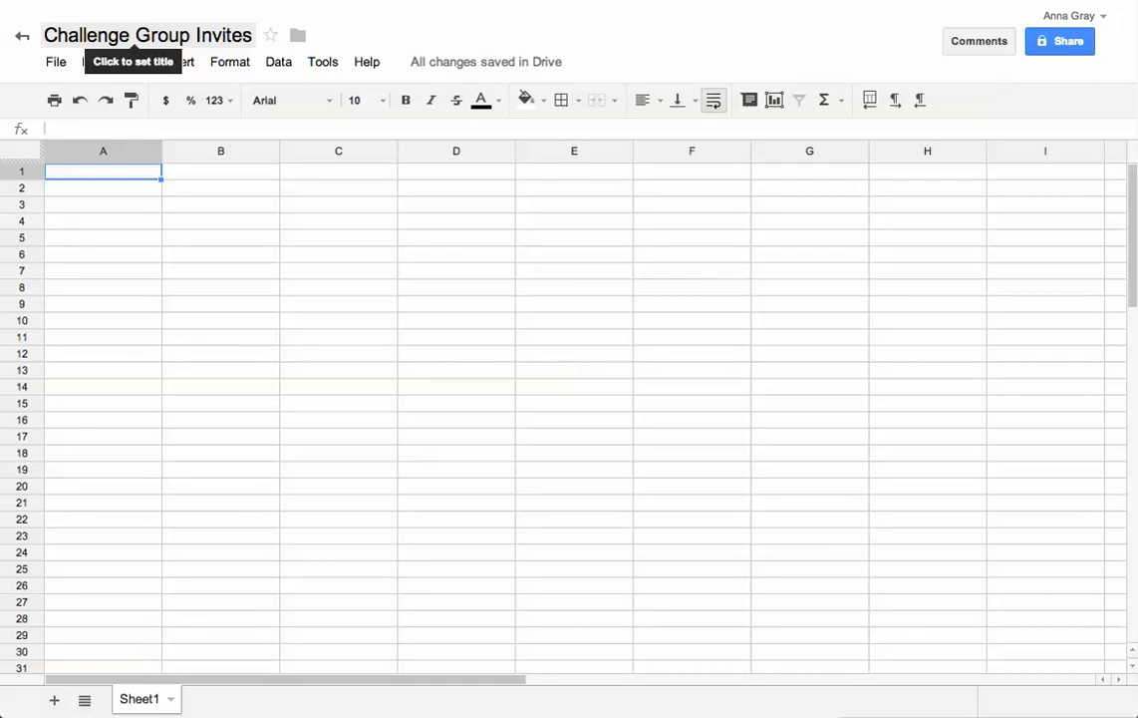
pyautogui.write('Name')
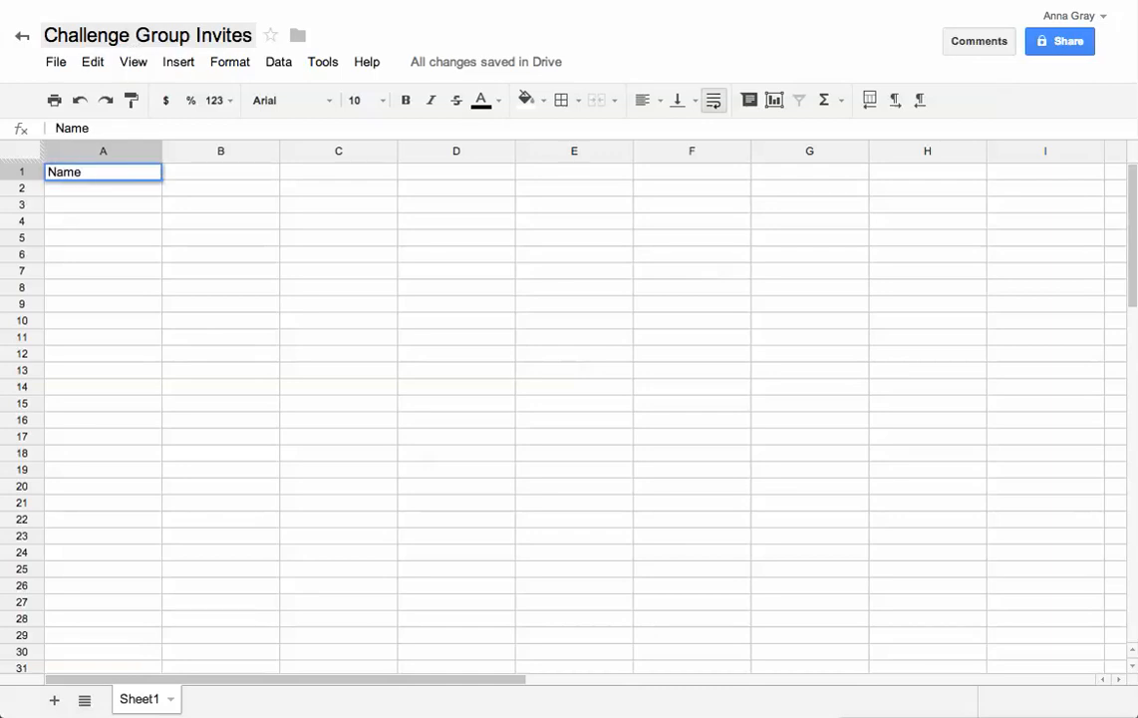
# Add the FORM header in B1 and enter Step in C1
pyautogui.press('Tab')
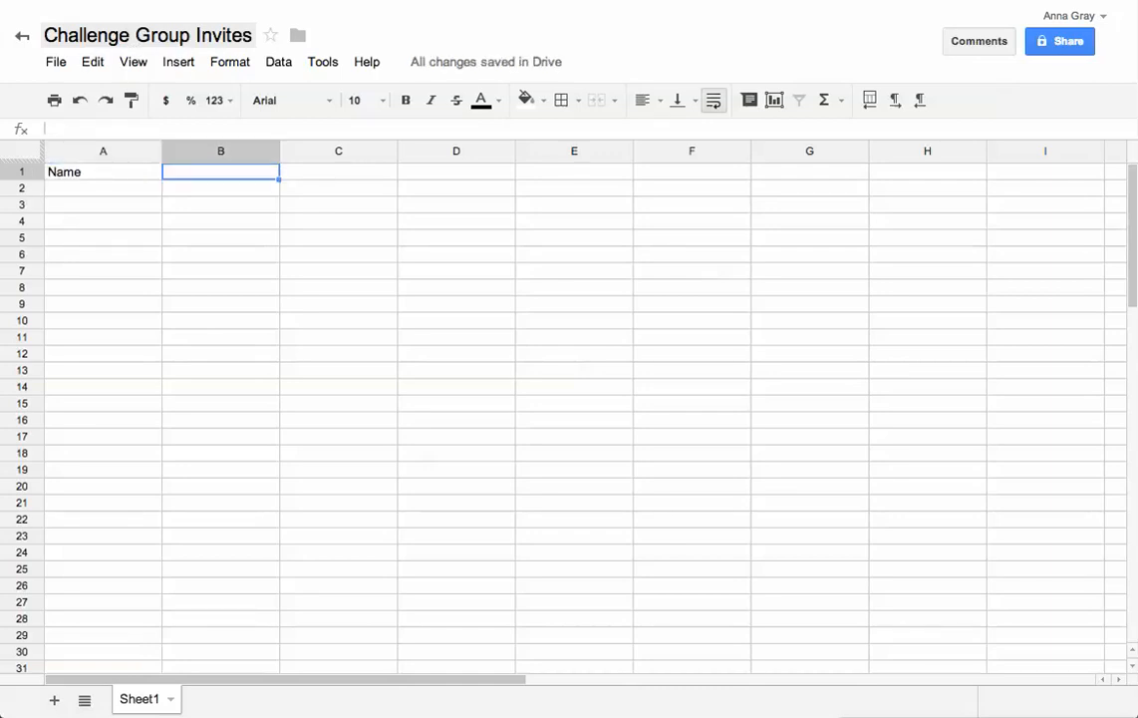
pyautogui.write('FORM')
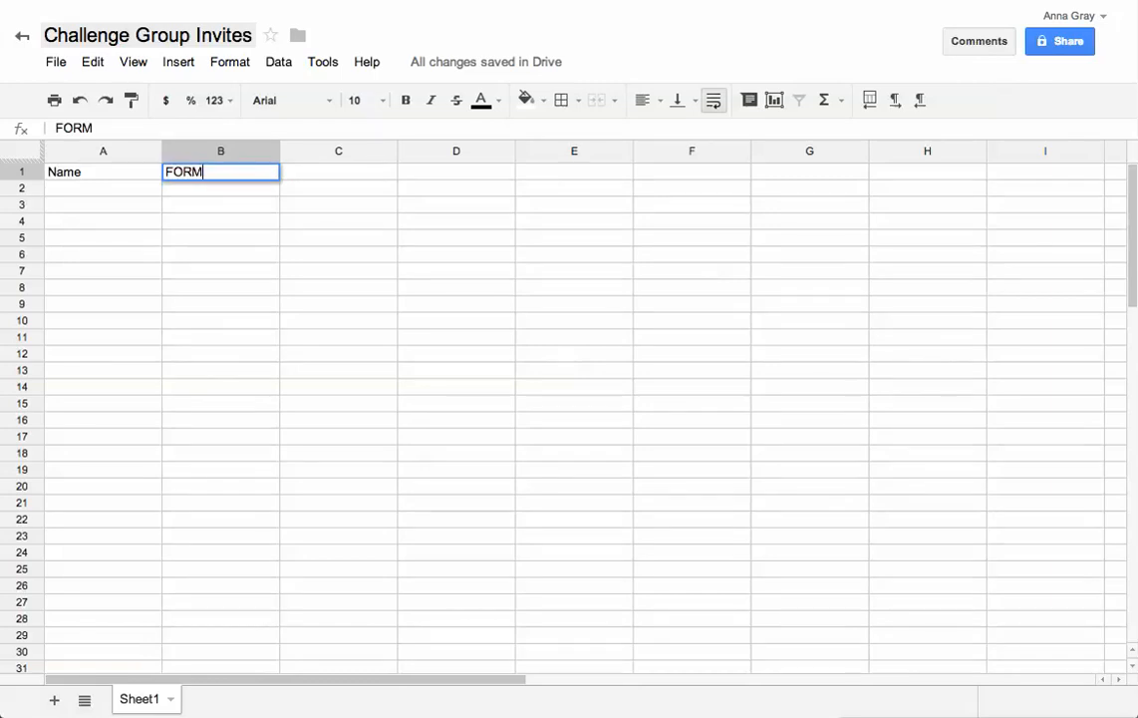
pyautogui.press('Return')
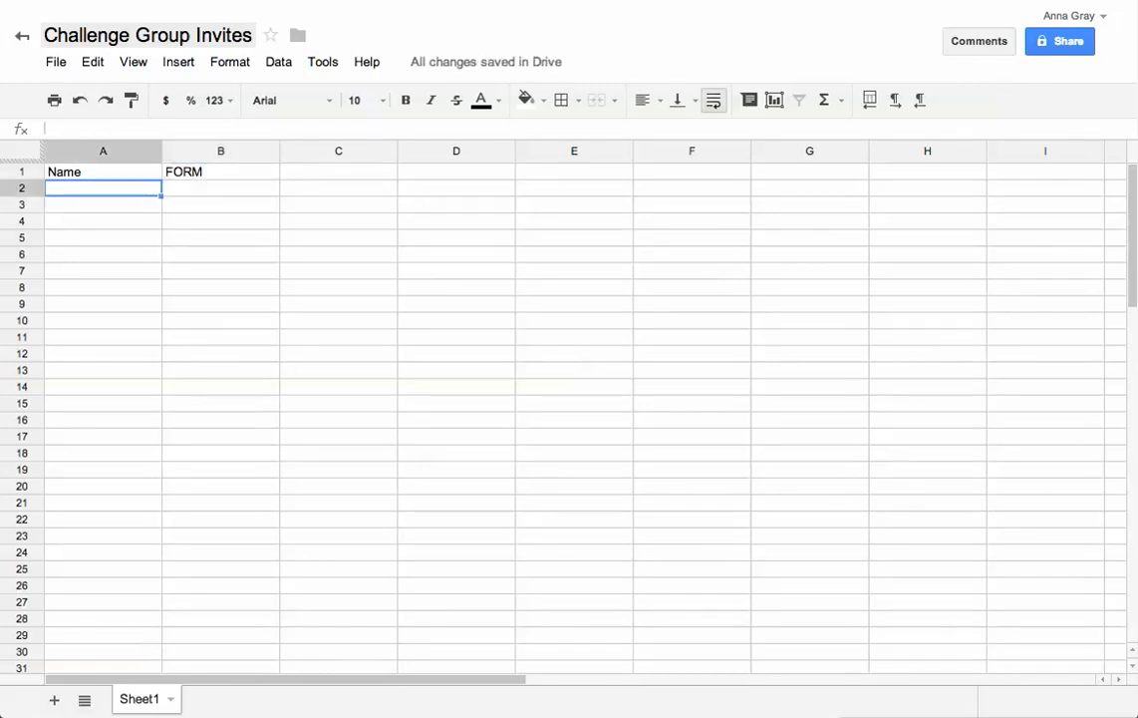
pyautogui.press('Up')
pyautogui.press('Right')
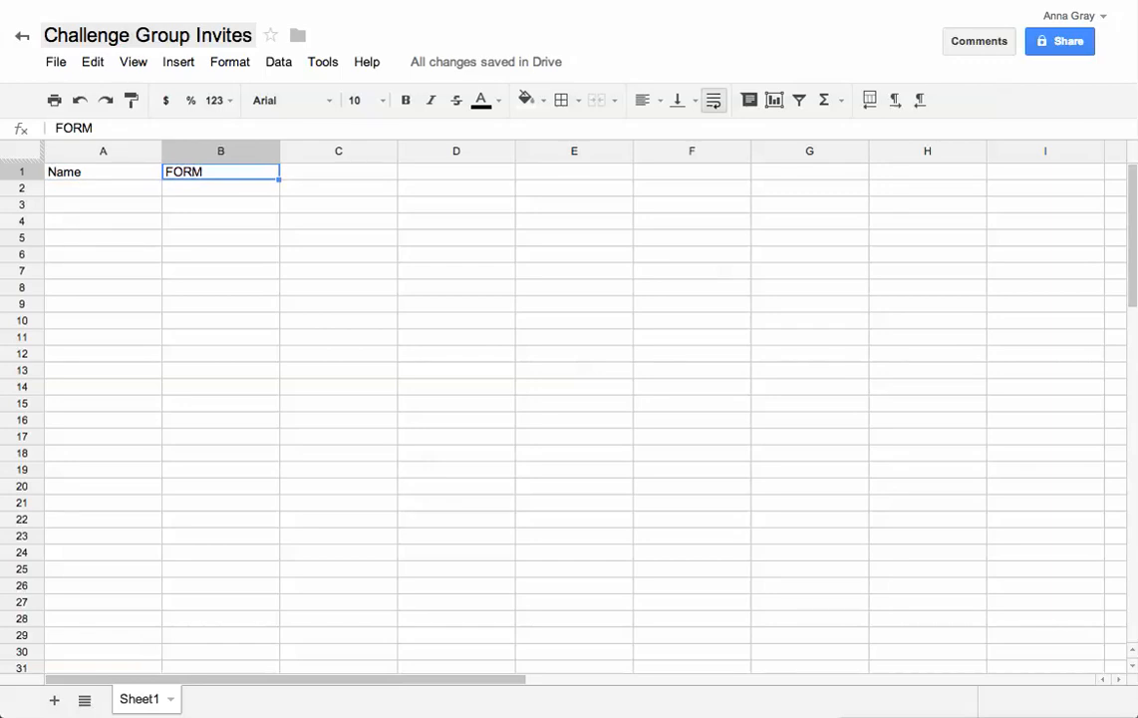
pyautogui.press('Right')
pyautogui.write('Setp')
pyautogui.press('BackSpace')
pyautogui.press('BackSpace')
pyautogui.press('BackSpace')
pyautogui.write('tep')
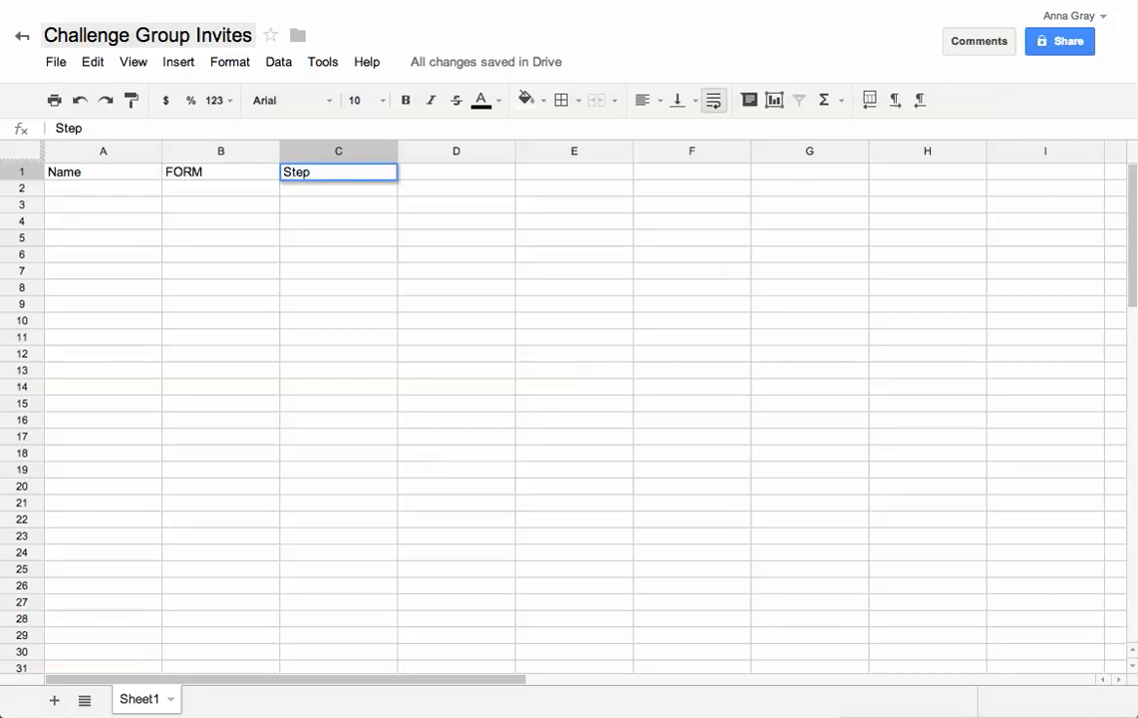
pyautogui.press('Return')
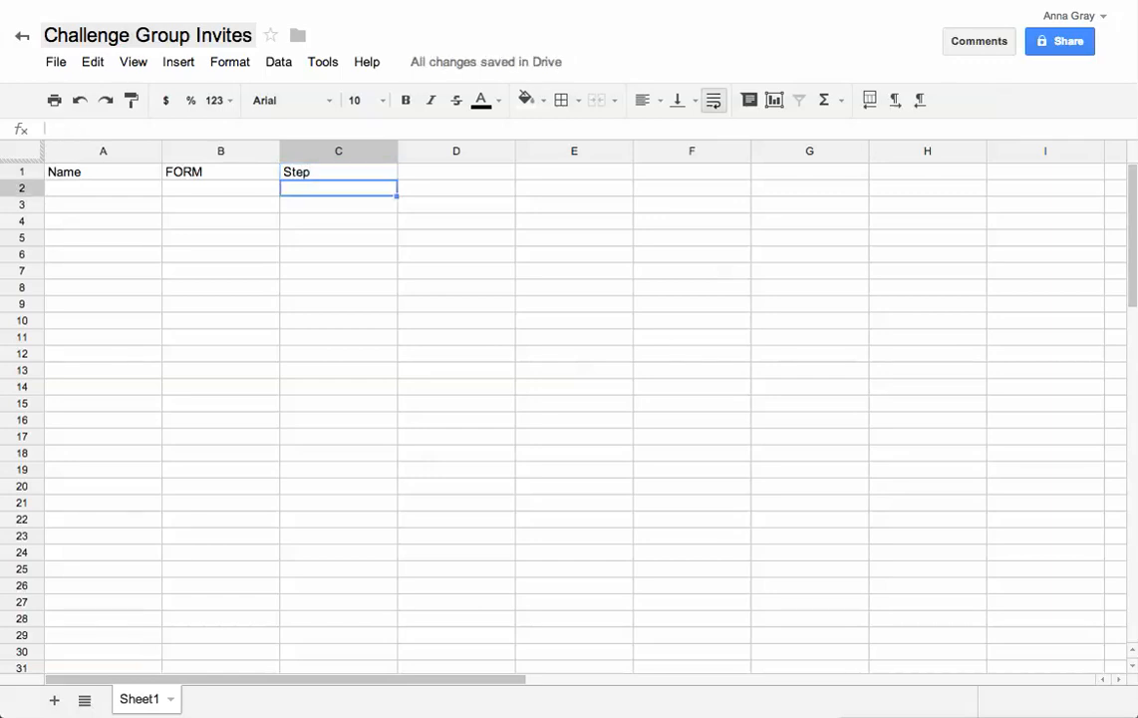
# Make C1 'Step 1', add 'Step 2' in D1, and mark x in C2 and D2
pyautogui.doubleClick(336, 174)
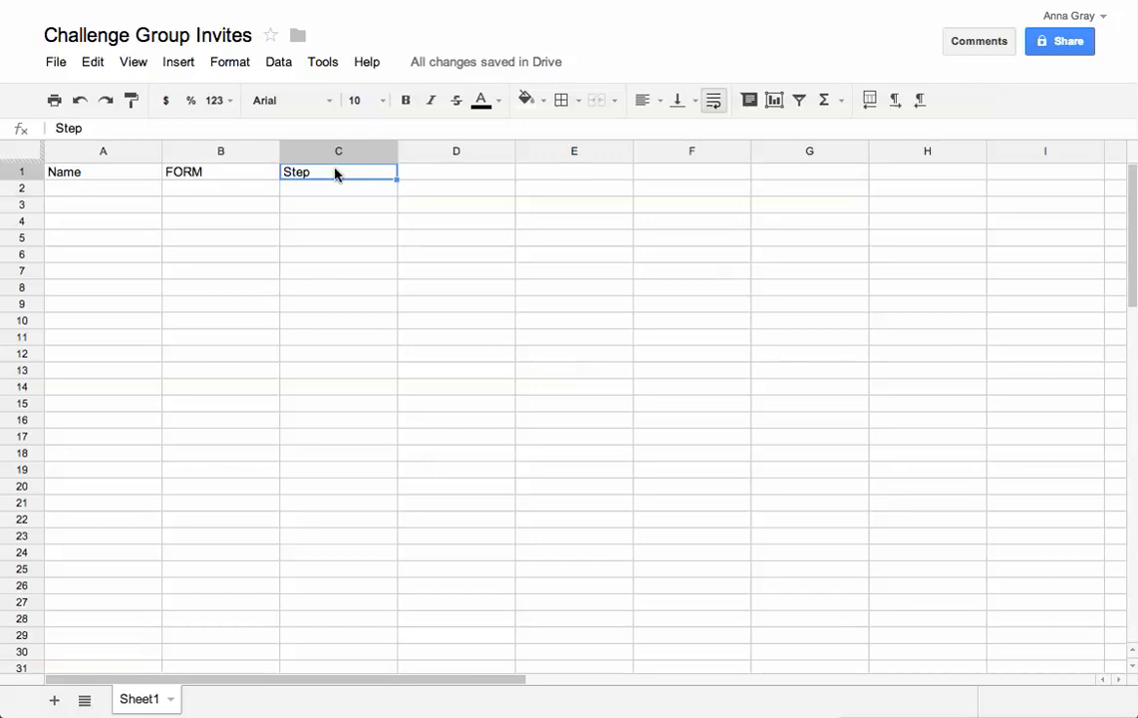
pyautogui.press('Right')
pyautogui.write('1')
pyautogui.click(351, 185)
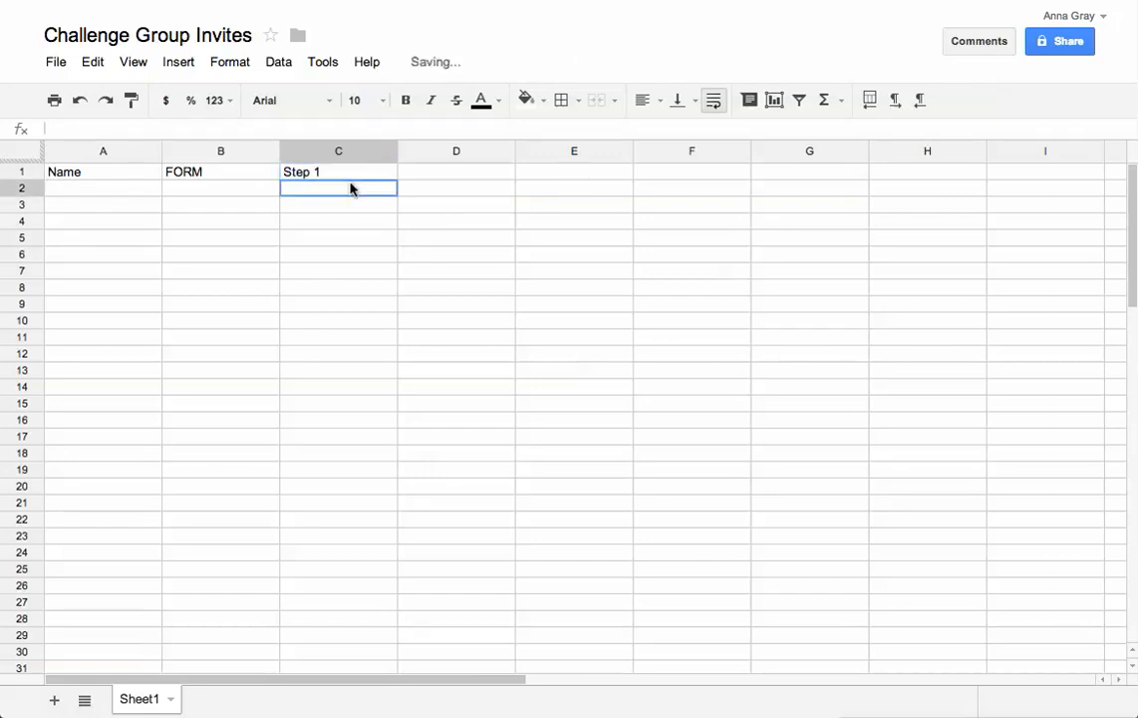
pyautogui.write('x')
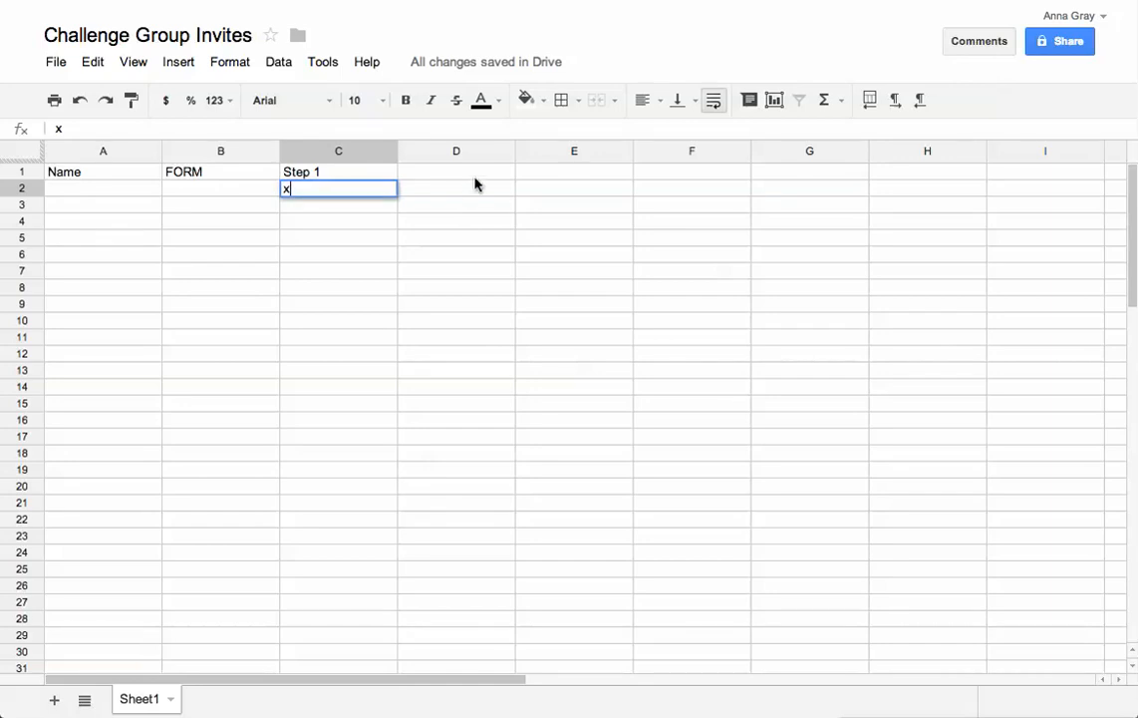
pyautogui.click(479, 154)
pyautogui.click(475, 174)
pyautogui.write('S')
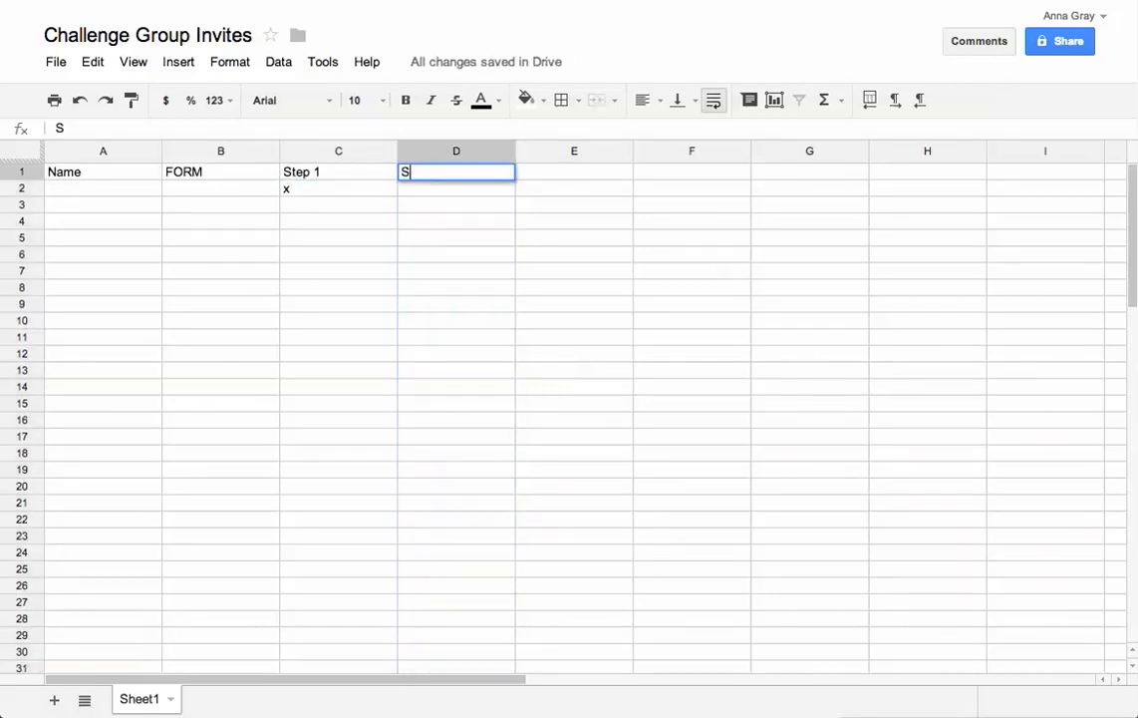
pyautogui.write('tep 2')
pyautogui.press('Return')
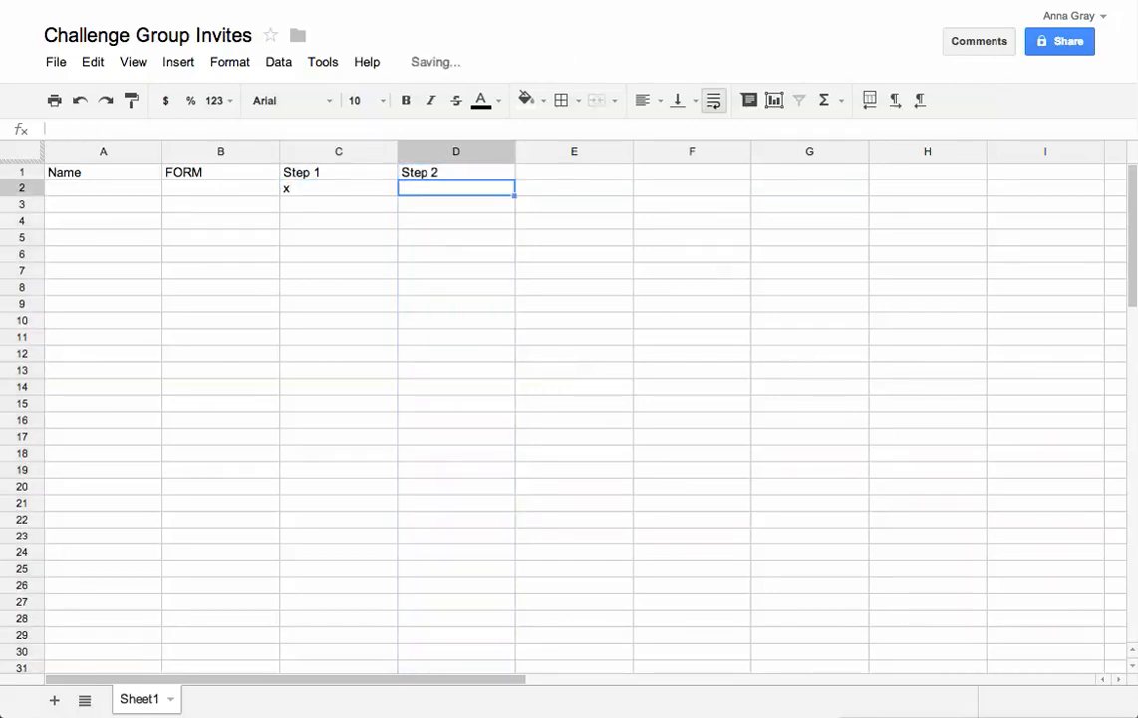
pyautogui.write('x')
pyautogui.click(572, 175)
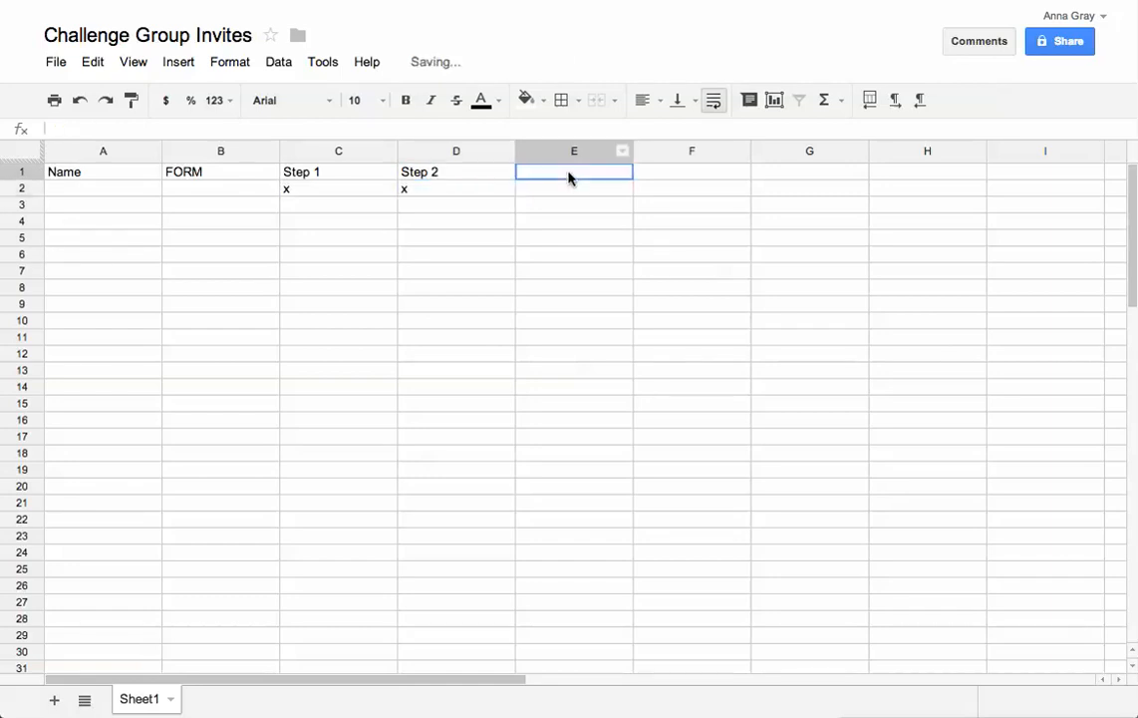
# Add headers Step 3, Step 4 and Step 5 in E1:G1
pyautogui.write('Step 3')
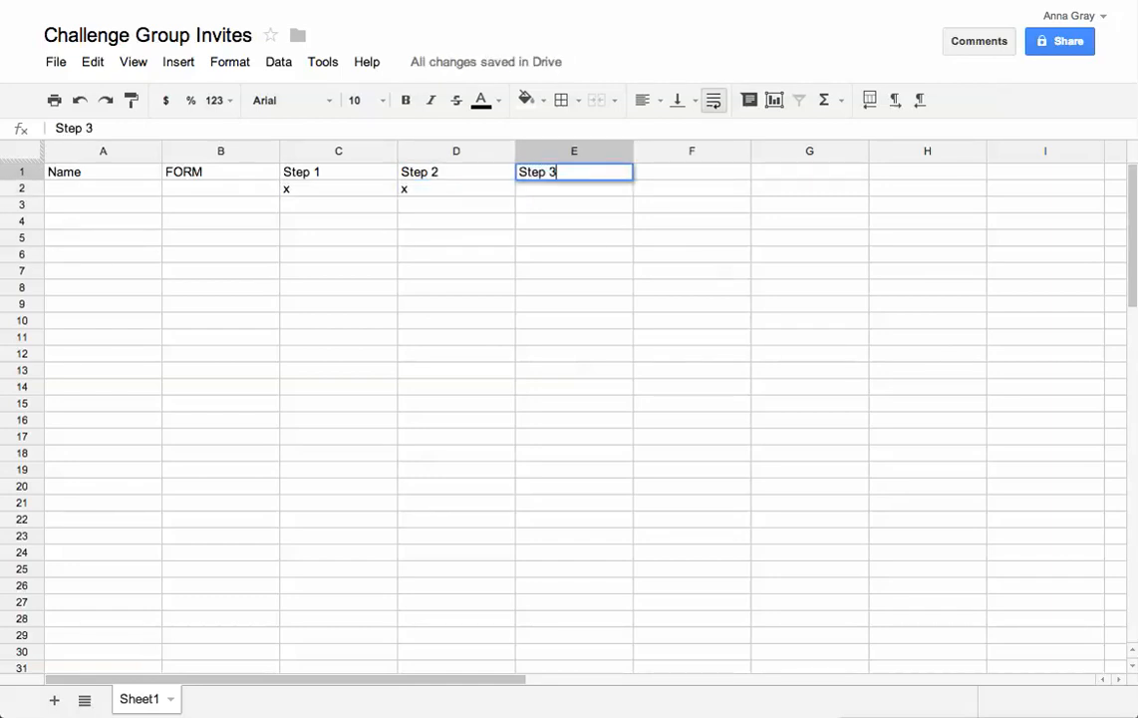
pyautogui.press('Tab')
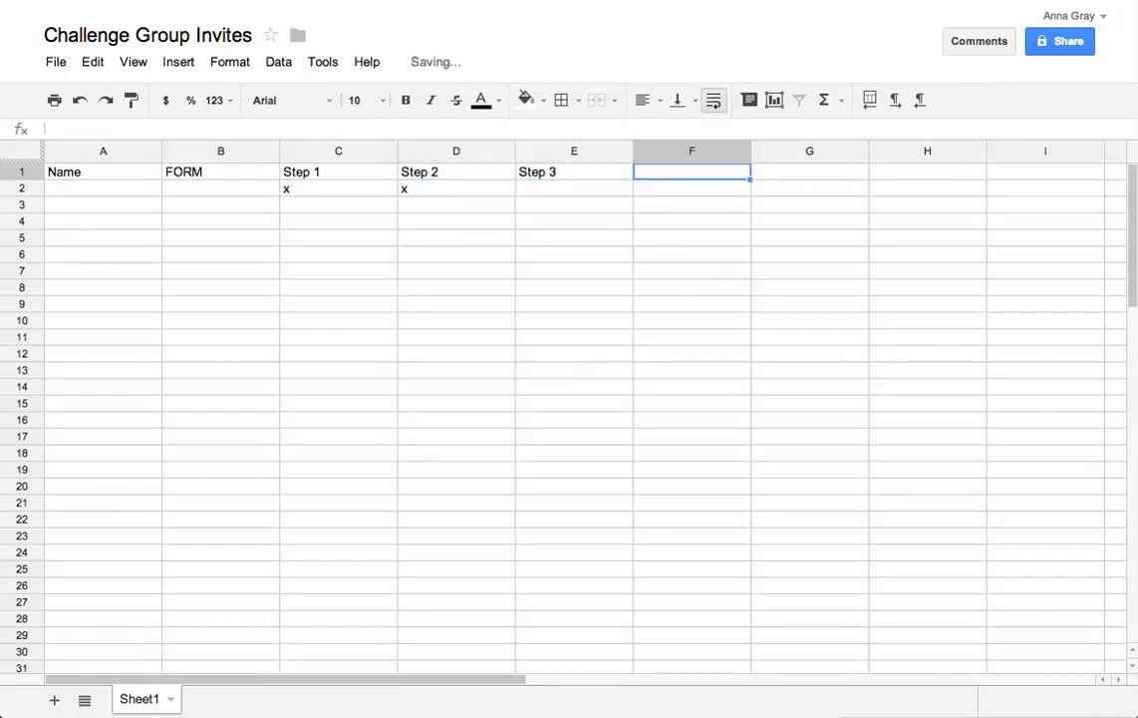
pyautogui.write('Step 4')
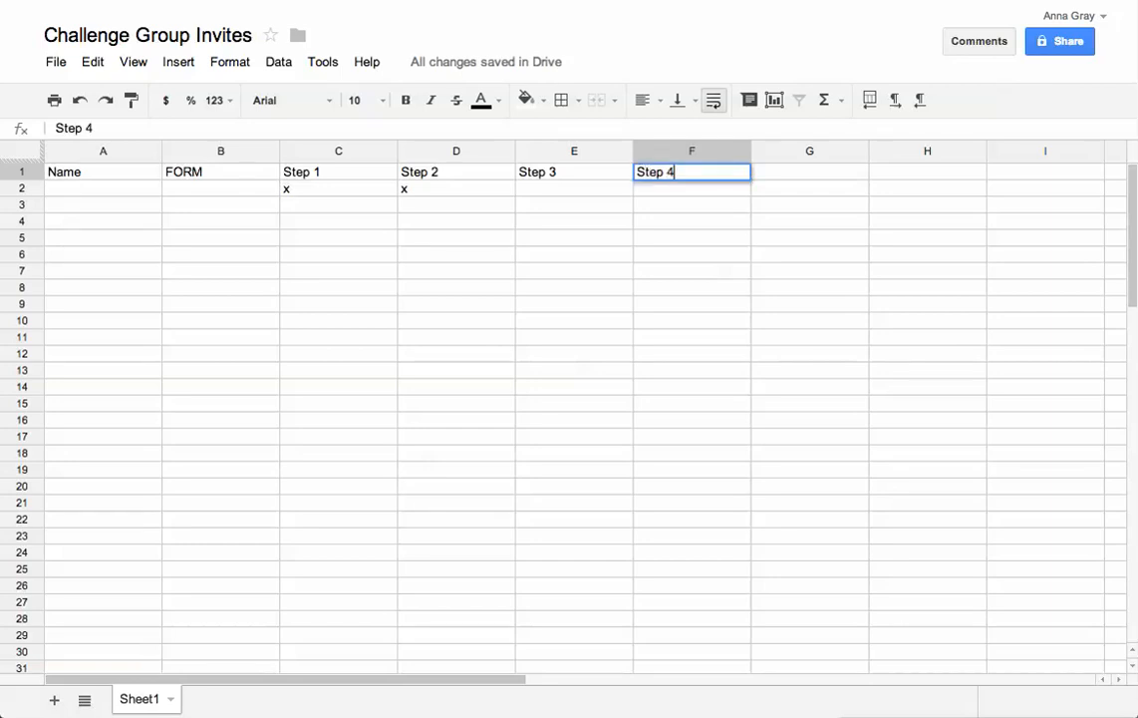
pyautogui.write(' Step')
pyautogui.press('BackSpace')
pyautogui.press('BackSpace')
pyautogui.press('BackSpace')
pyautogui.press('BackSpace')
pyautogui.press('Tab')
pyautogui.write('Step')
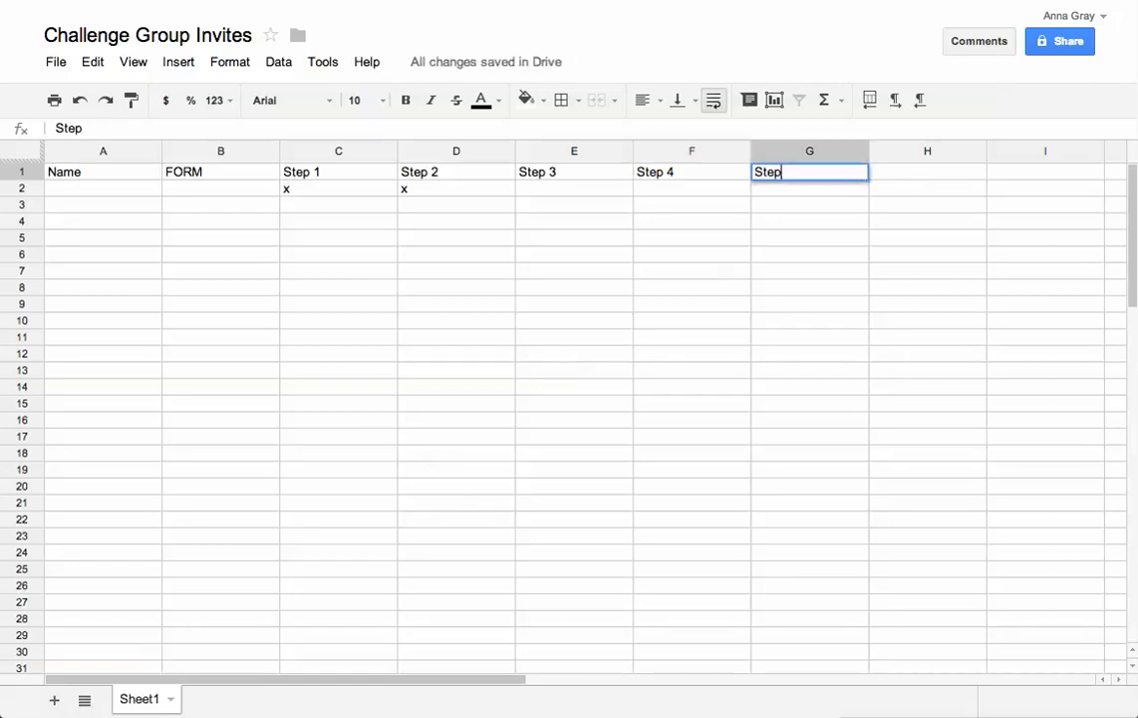
pyautogui.write(' 5')
pyautogui.press('Tab')
# Add headers Workout, Shakeology flavor and Challenge Group Date in H1:J1
pyautogui.write('Workout')
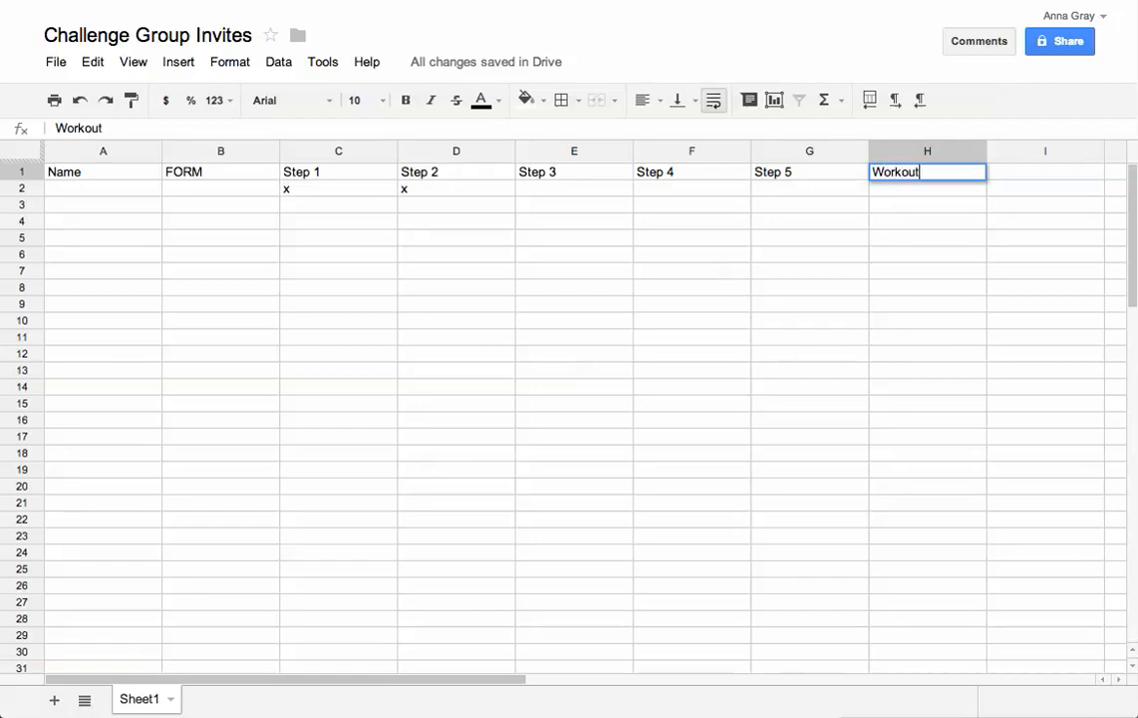
pyautogui.press('Tab')
pyautogui.write('Shakeol')
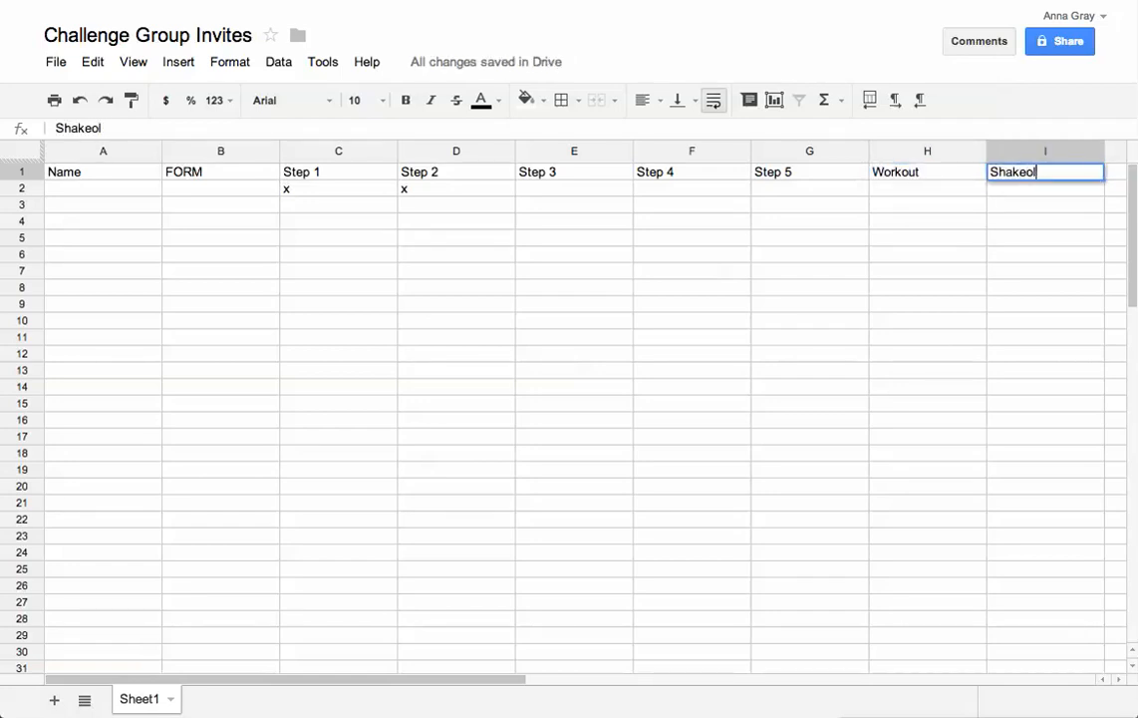
pyautogui.write('ogy flavor')
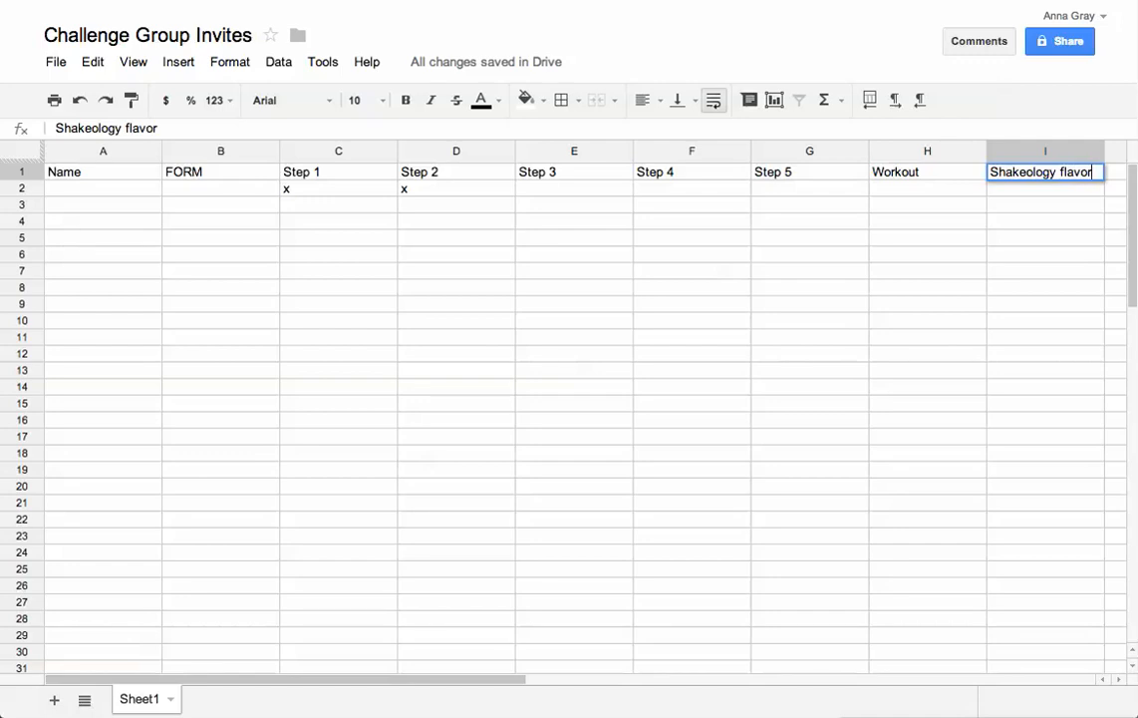
pyautogui.press('Tab')
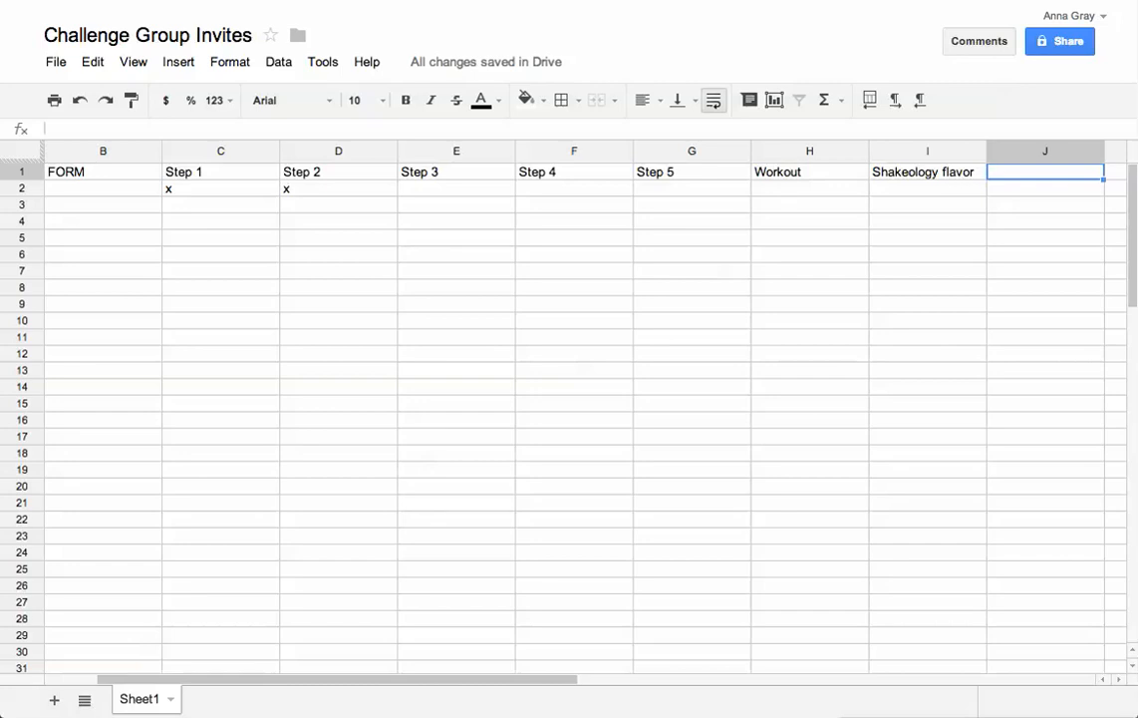
pyautogui.write('Challenge g')
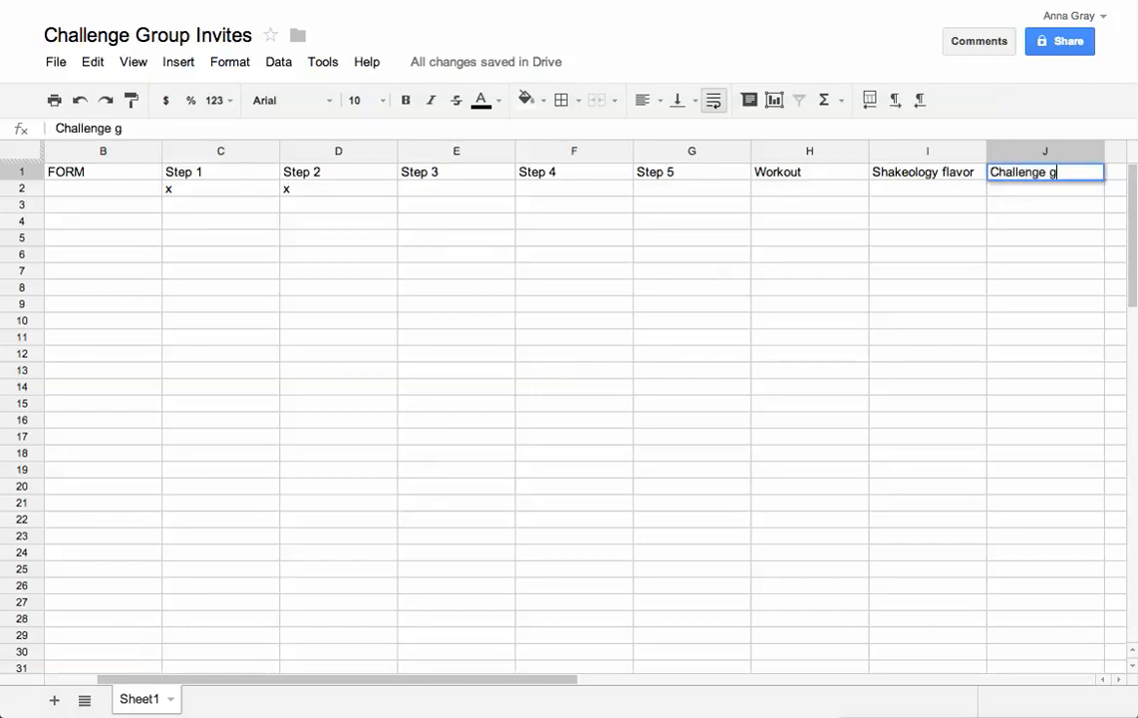
pyautogui.press('BackSpace')
pyautogui.write('Group Date')
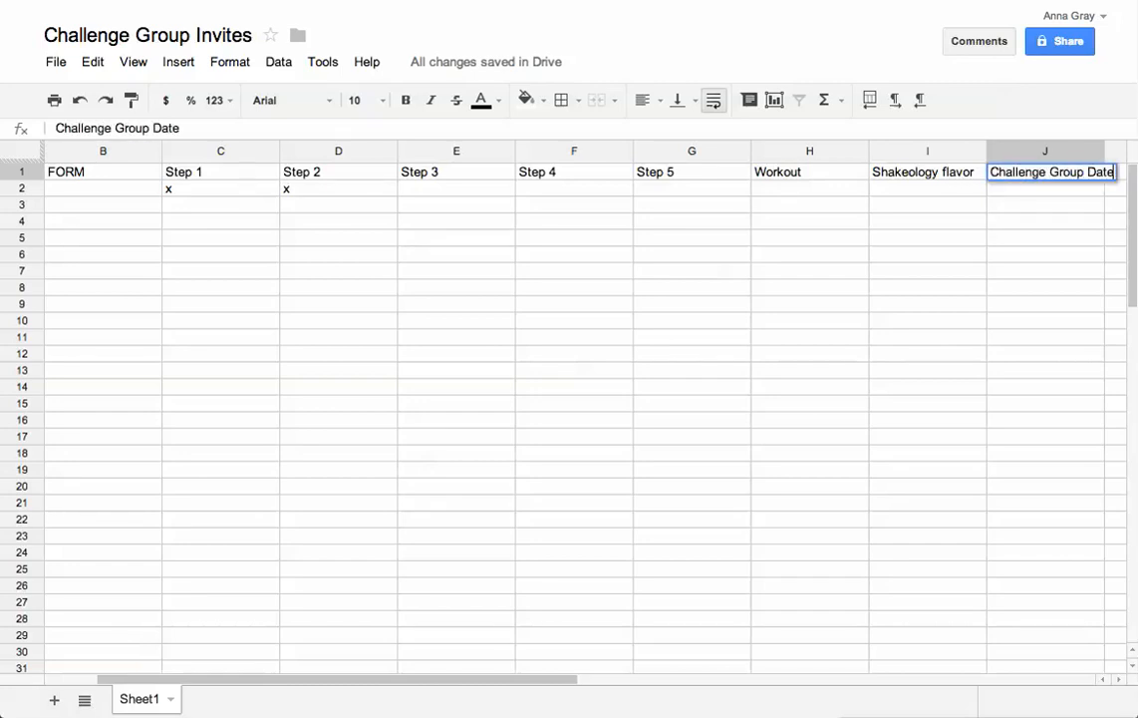
pyautogui.press('Return')
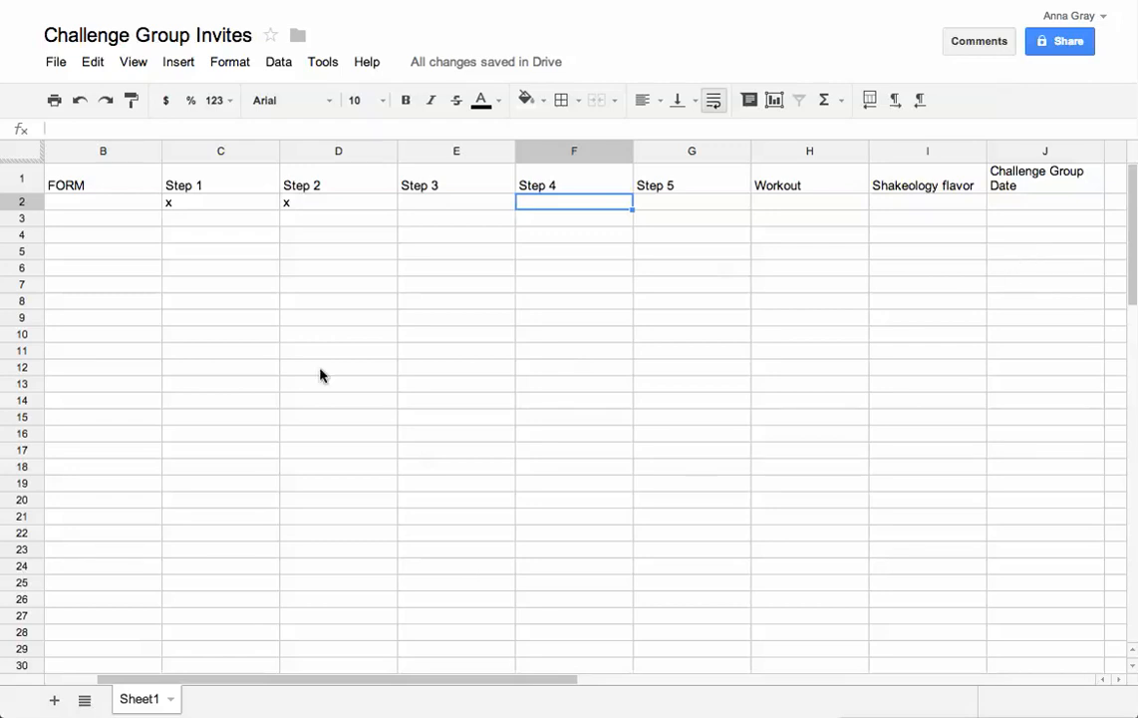
# Go back to Google Drive and create a new blank spreadsheet
pyautogui.click(21, 41)
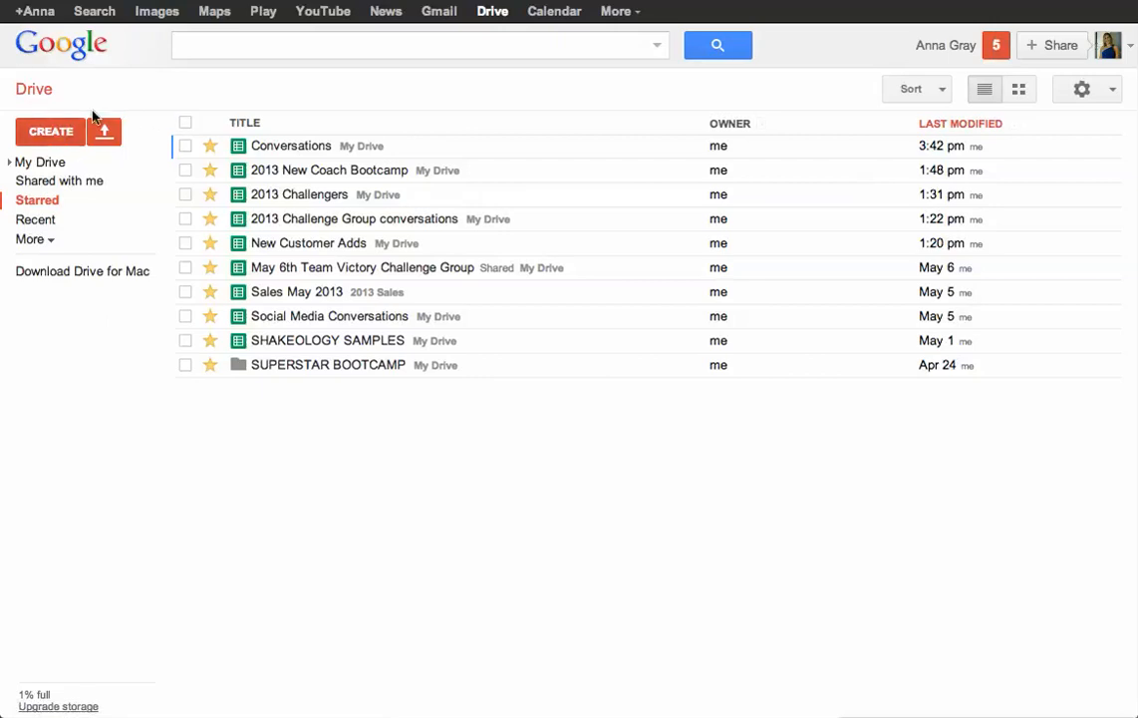
pyautogui.click(45, 130)
pyautogui.click(105, 303)
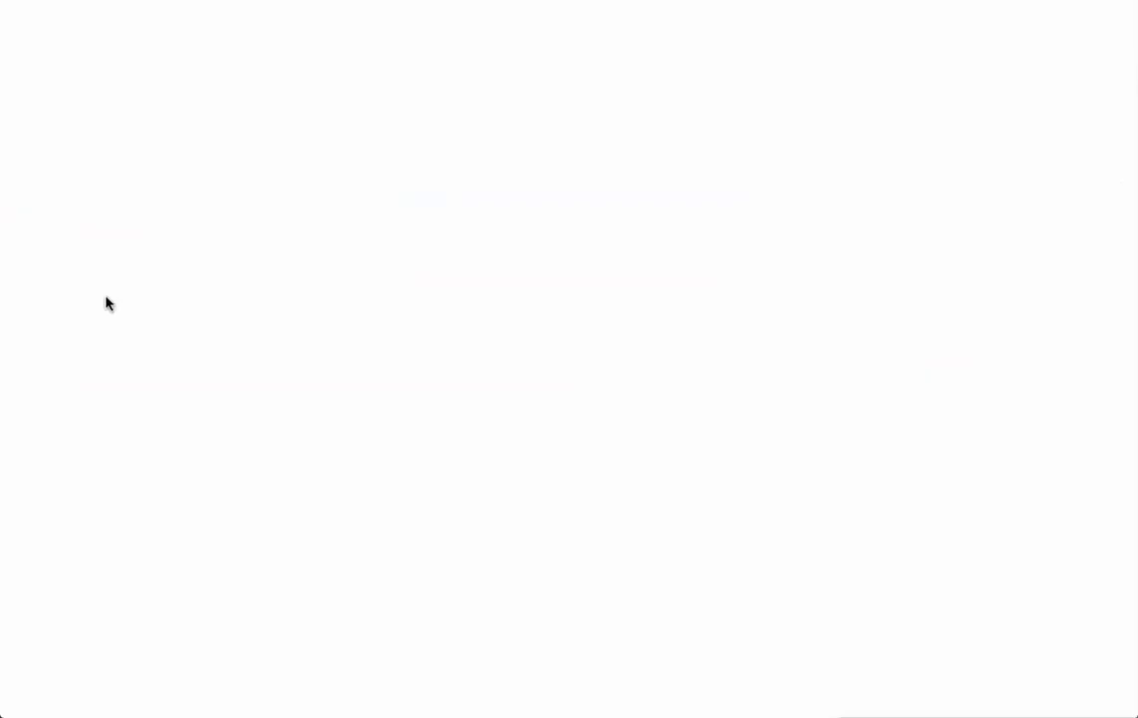
# Rename the untitled spreadsheet to 'Shakeology Samples'
pyautogui.click(119, 43)
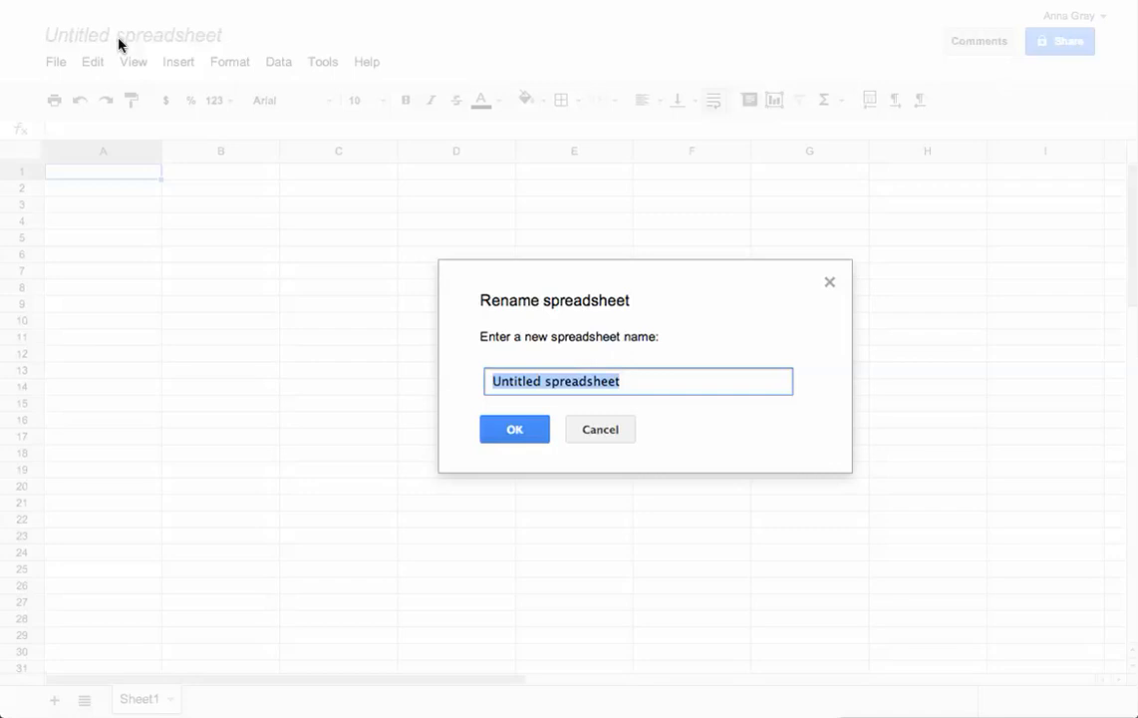
pyautogui.write('S')
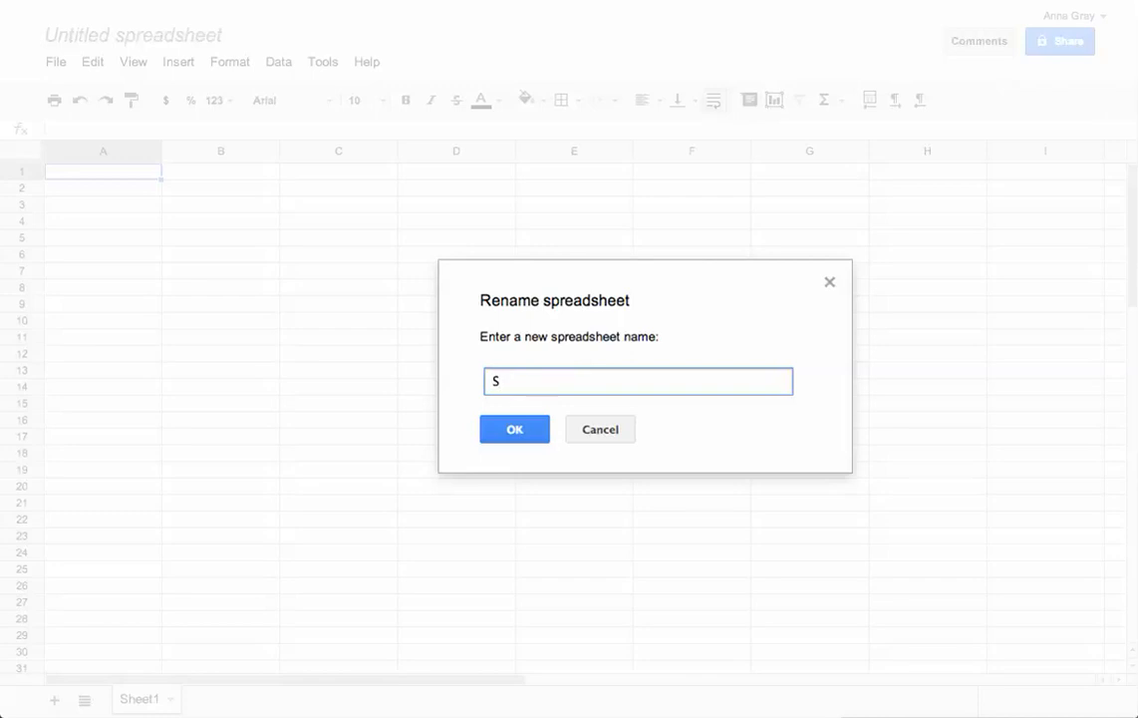
pyautogui.write('hakeology Samples')
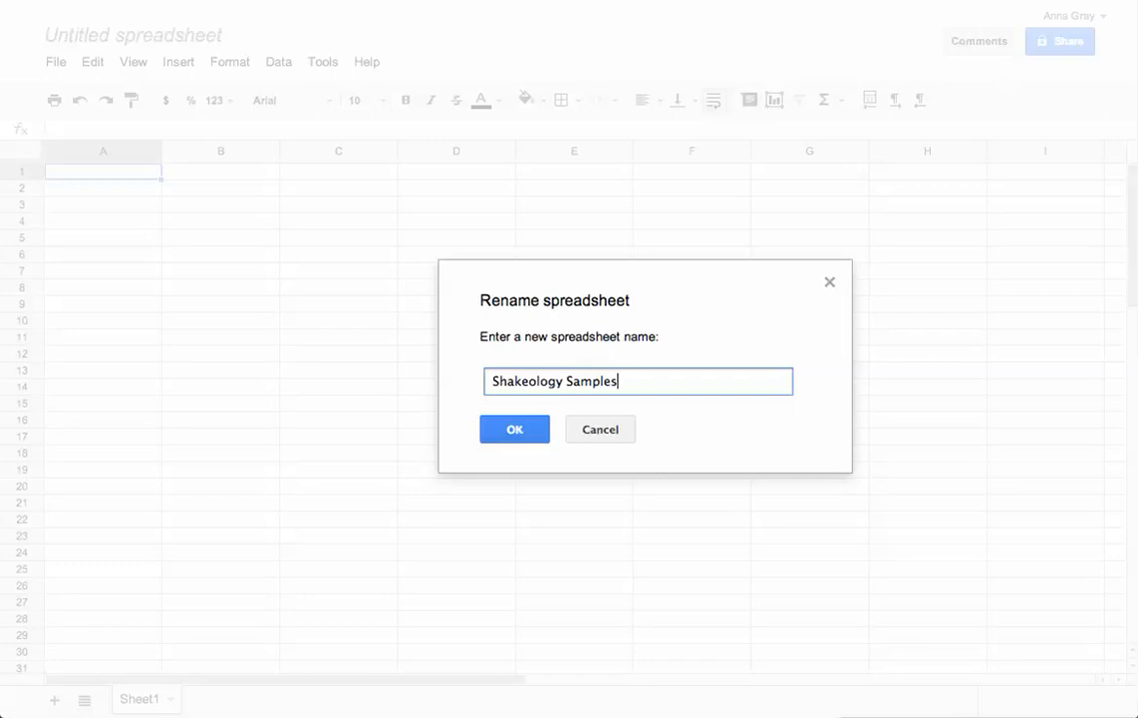
pyautogui.press('Return')
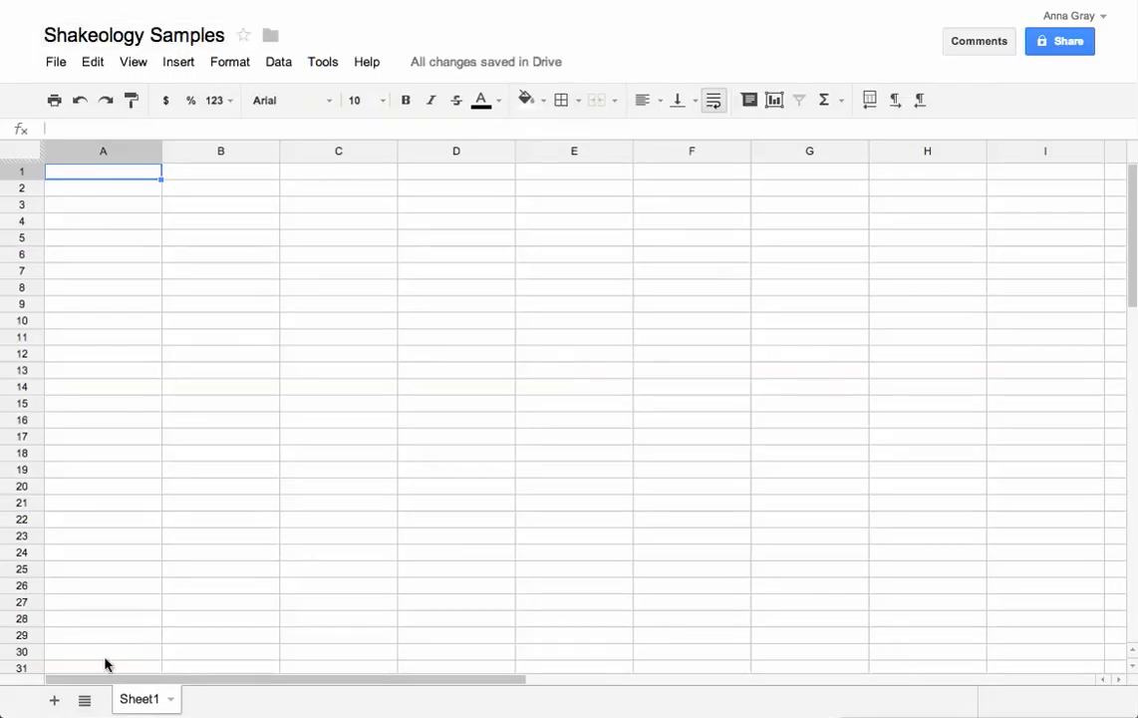
# Rename Sheet1 to 'May 20th'
pyautogui.click(172, 701)
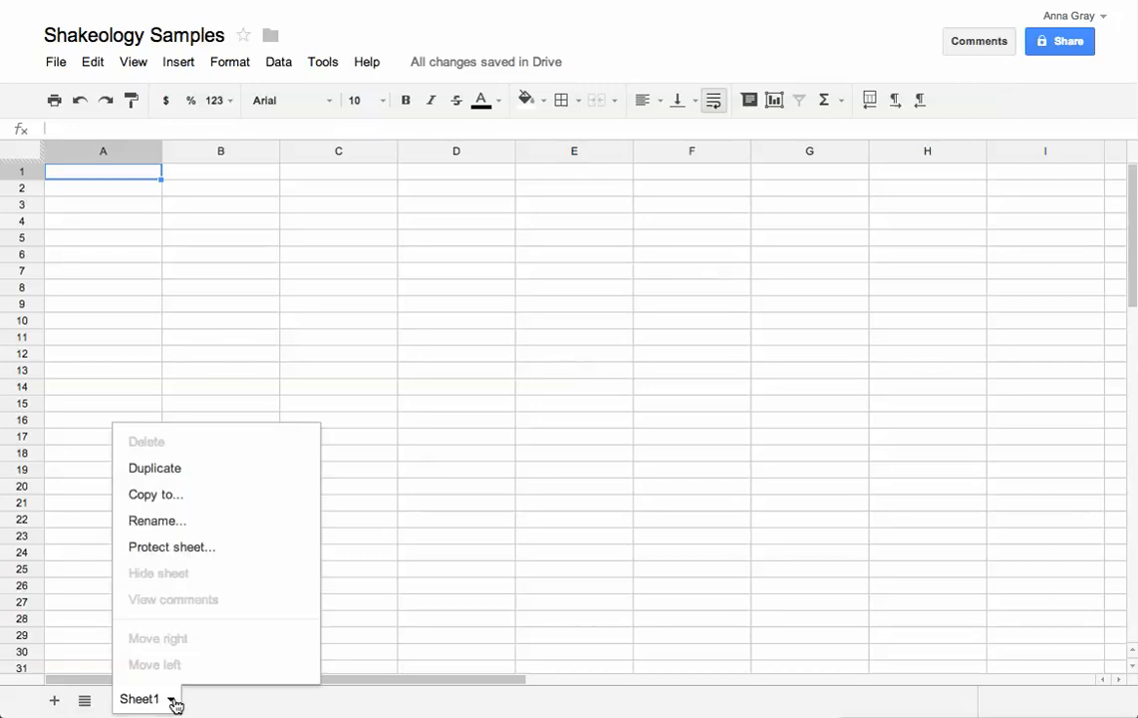
pyautogui.click(169, 527)
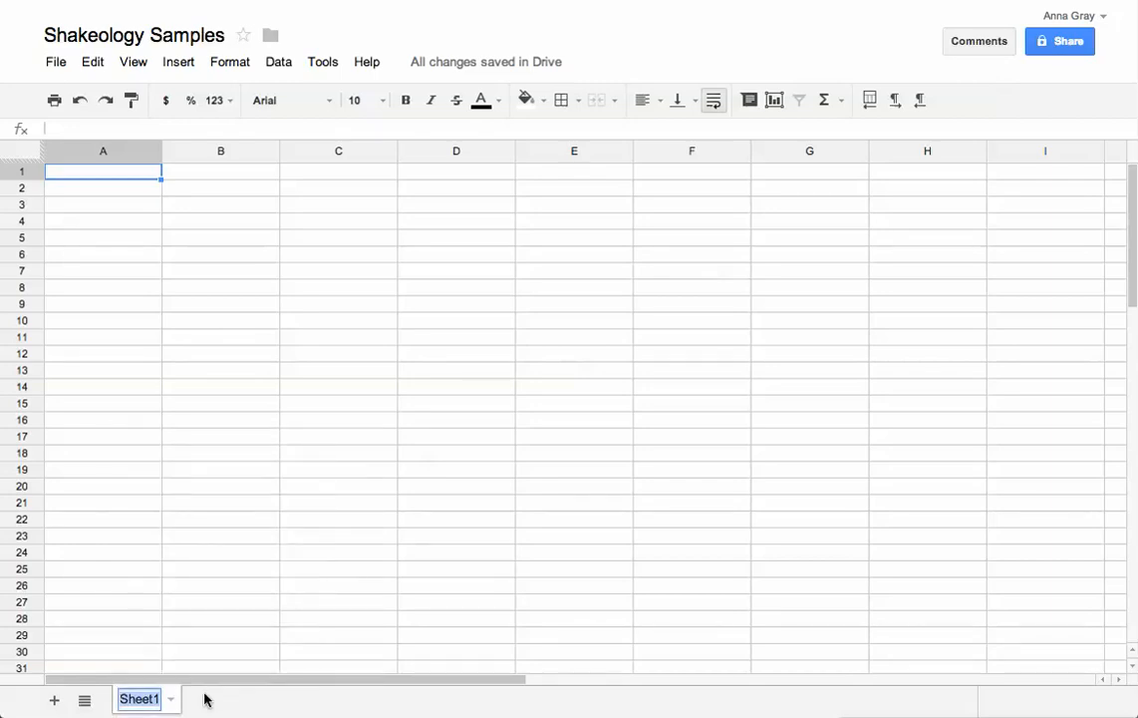
pyautogui.write('MAy')
pyautogui.press('BackSpace')
pyautogui.press('BackSpace')
pyautogui.write('ay 20th')
pyautogui.press('Return')
pyautogui.click(112, 173)
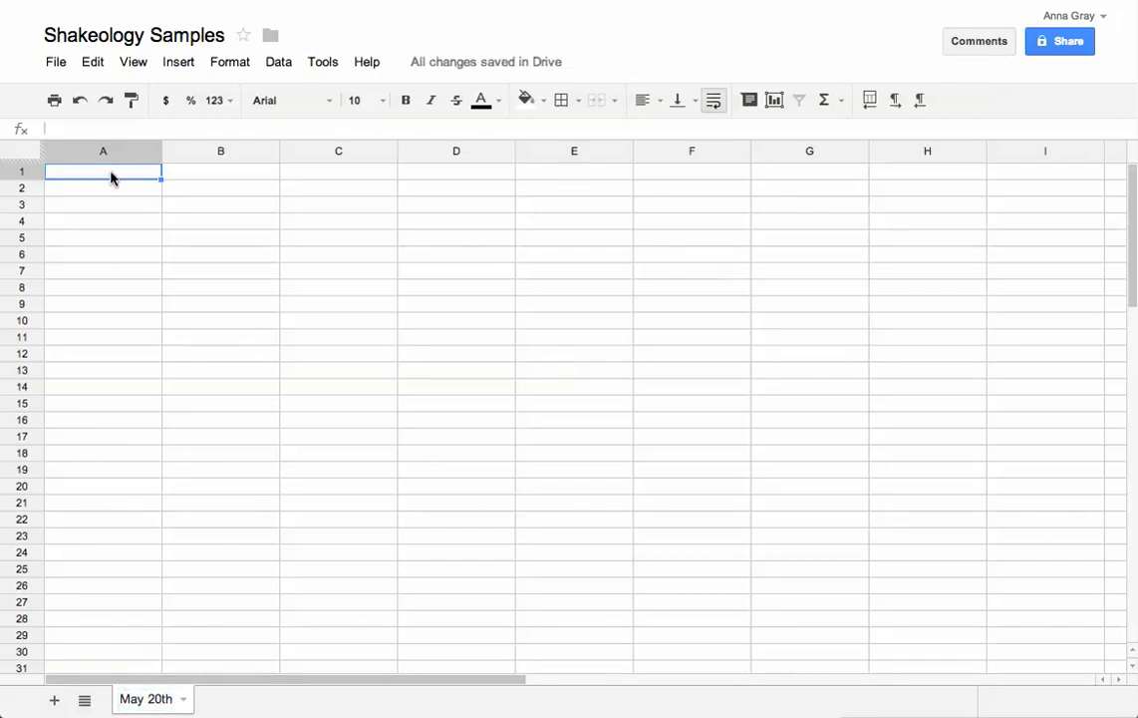
# Enter the headers Name, FORM, Customer and Flavor in A1 through D1
pyautogui.write('Name')
pyautogui.press('Tab')
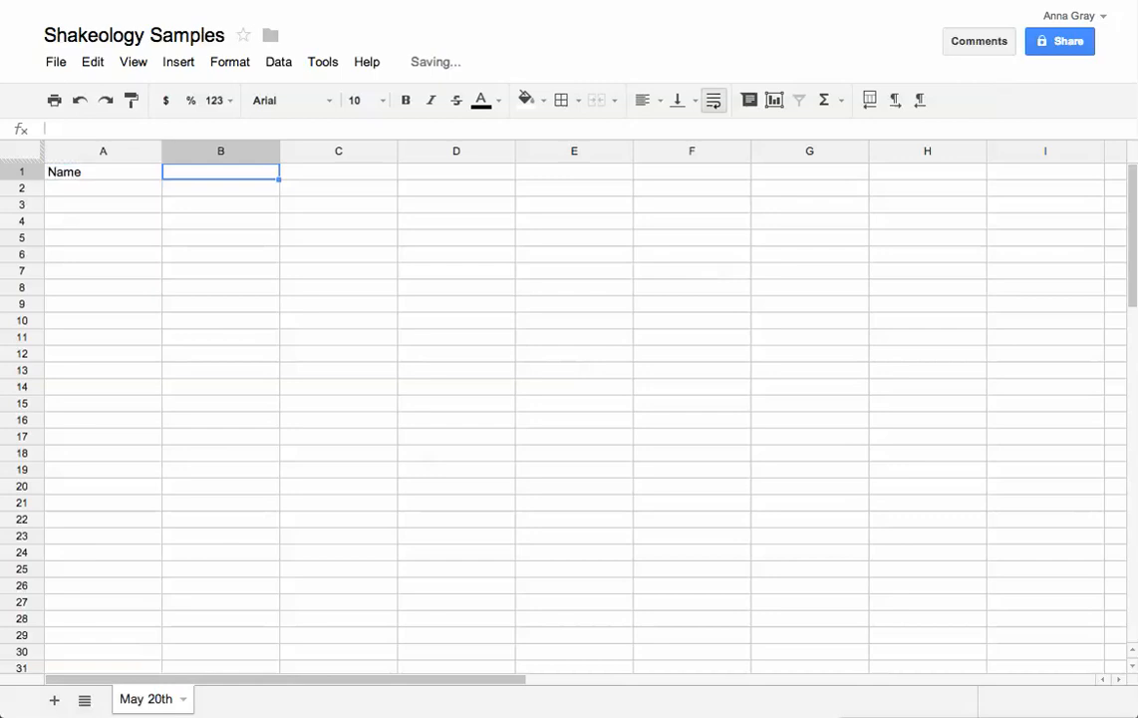
pyautogui.write('FORM')
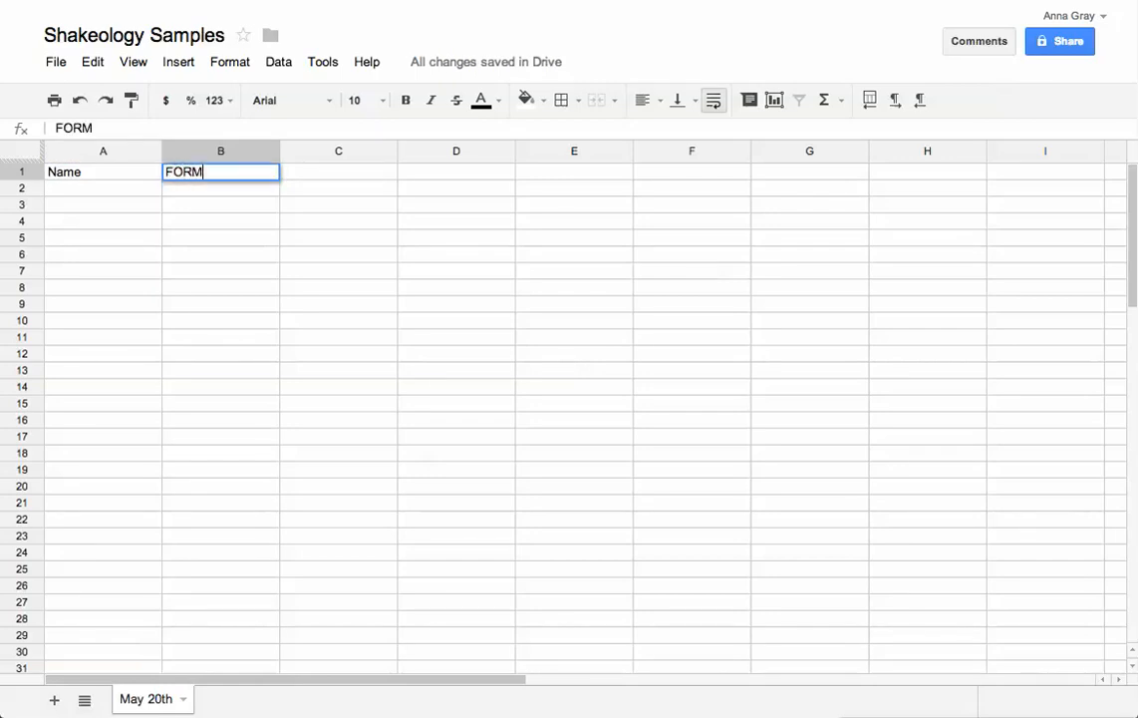
pyautogui.press('Tab')
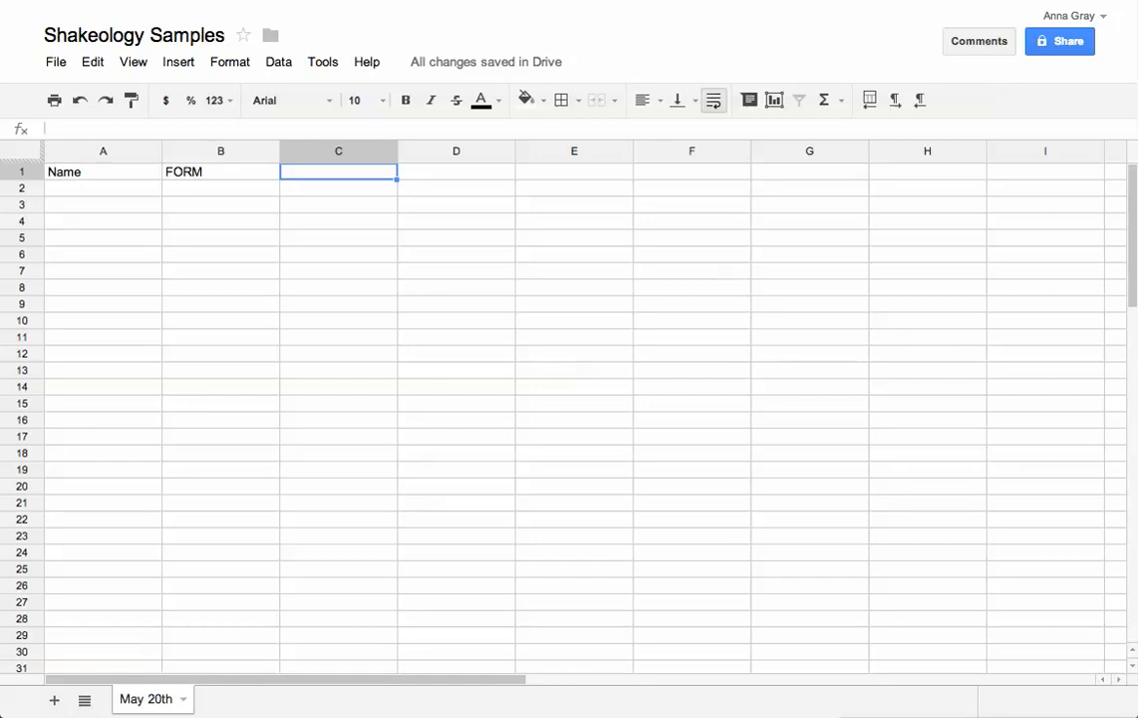
pyautogui.write('Customer o')
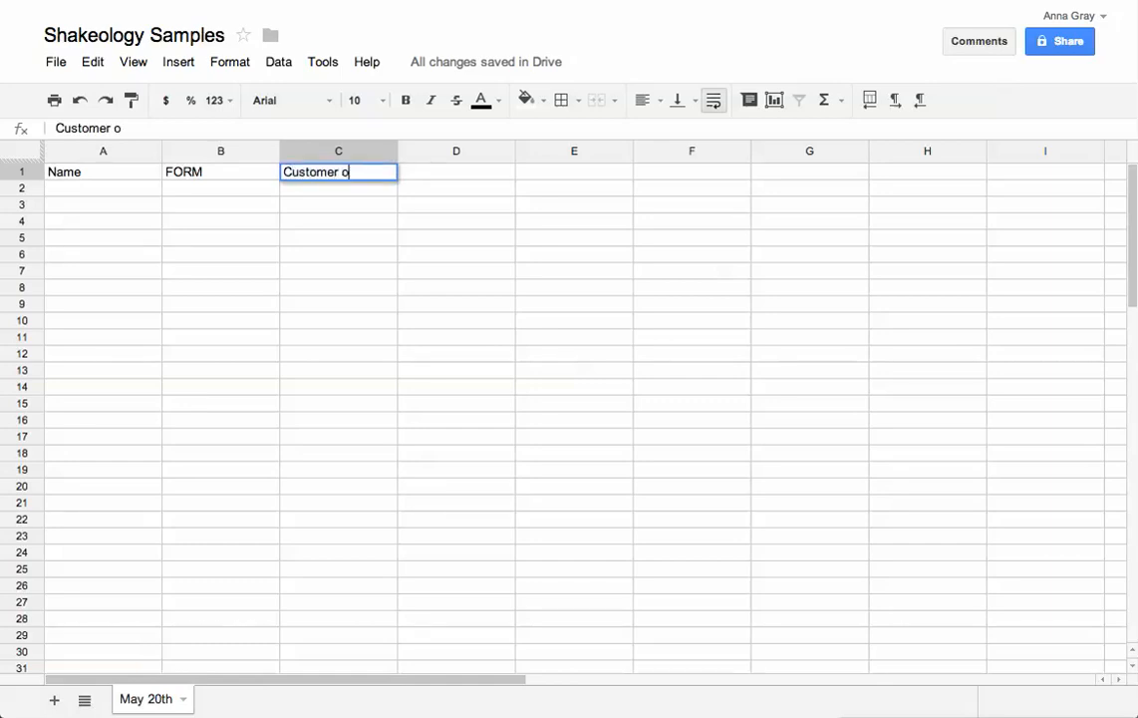
pyautogui.press('BackSpace')
pyautogui.press('Tab')
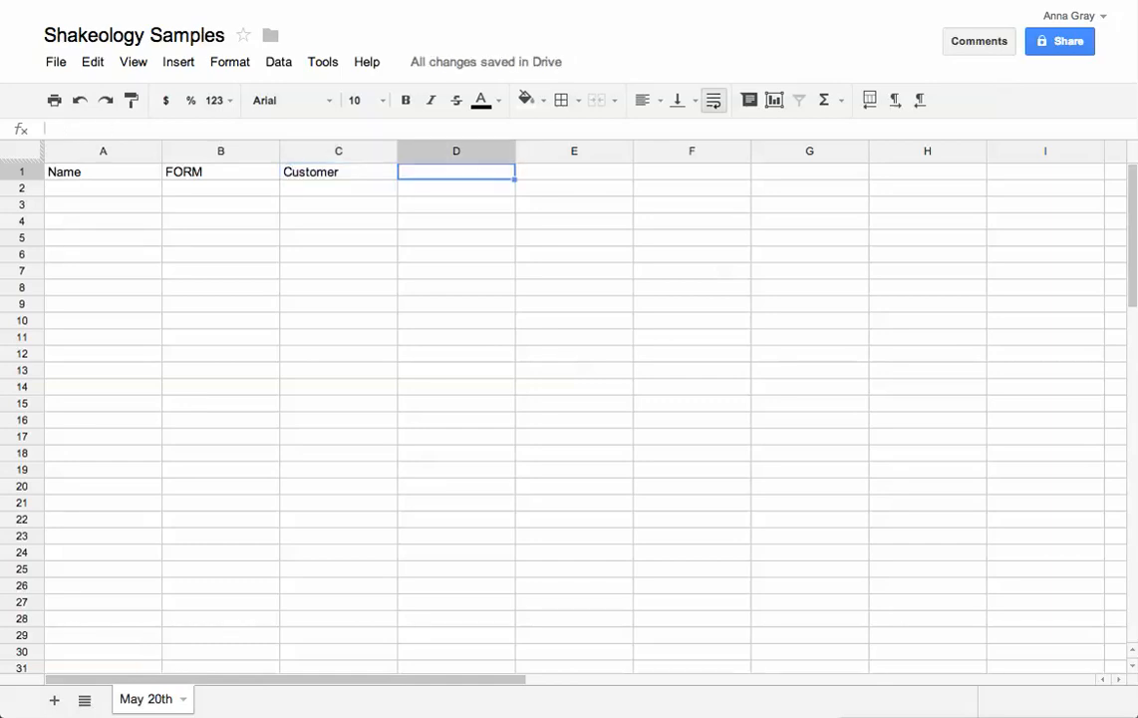
pyautogui.write('Fl')
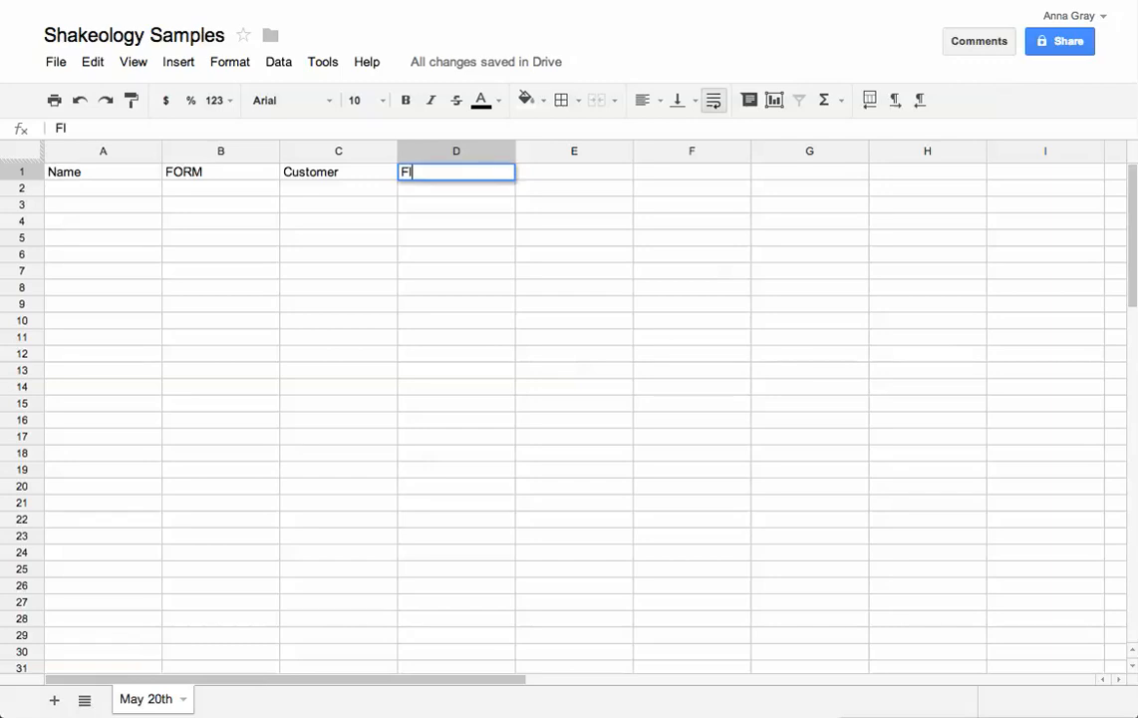
pyautogui.write('avor that')
pyautogui.press('BackSpace')
pyautogui.press('BackSpace')
pyautogui.press('BackSpace')
pyautogui.press('BackSpace')
pyautogui.press('Tab')
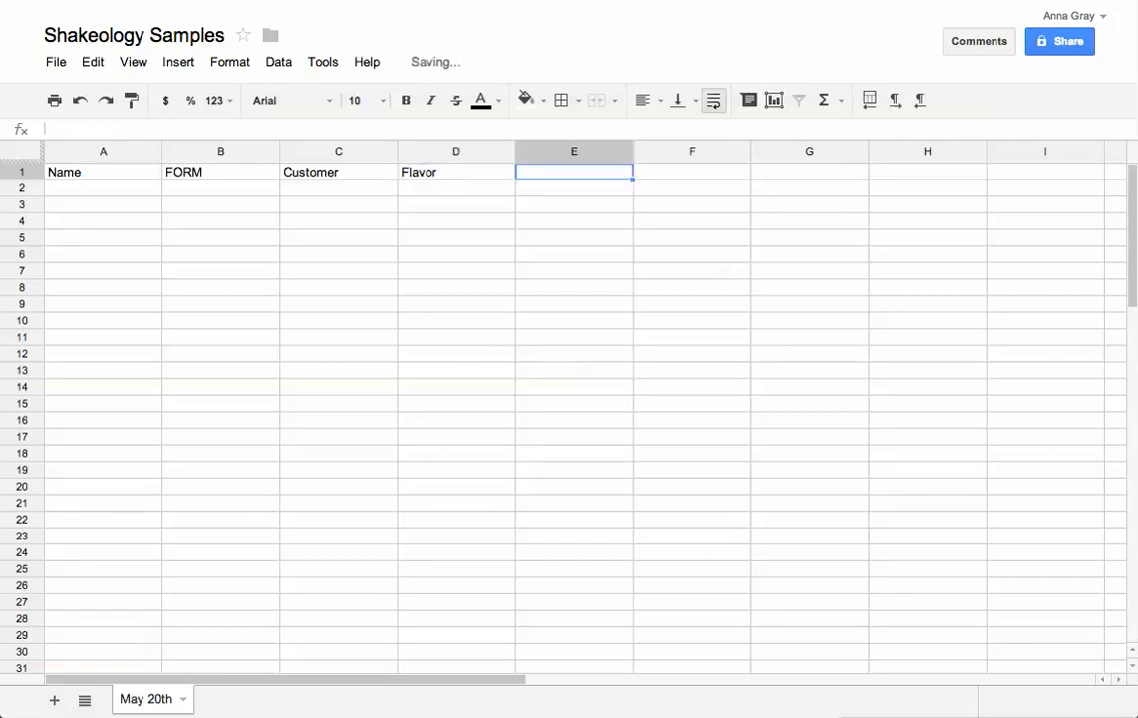
# Add the headers email address, Mailing Address and Follow up in E1 through G1
pyautogui.write('email address')
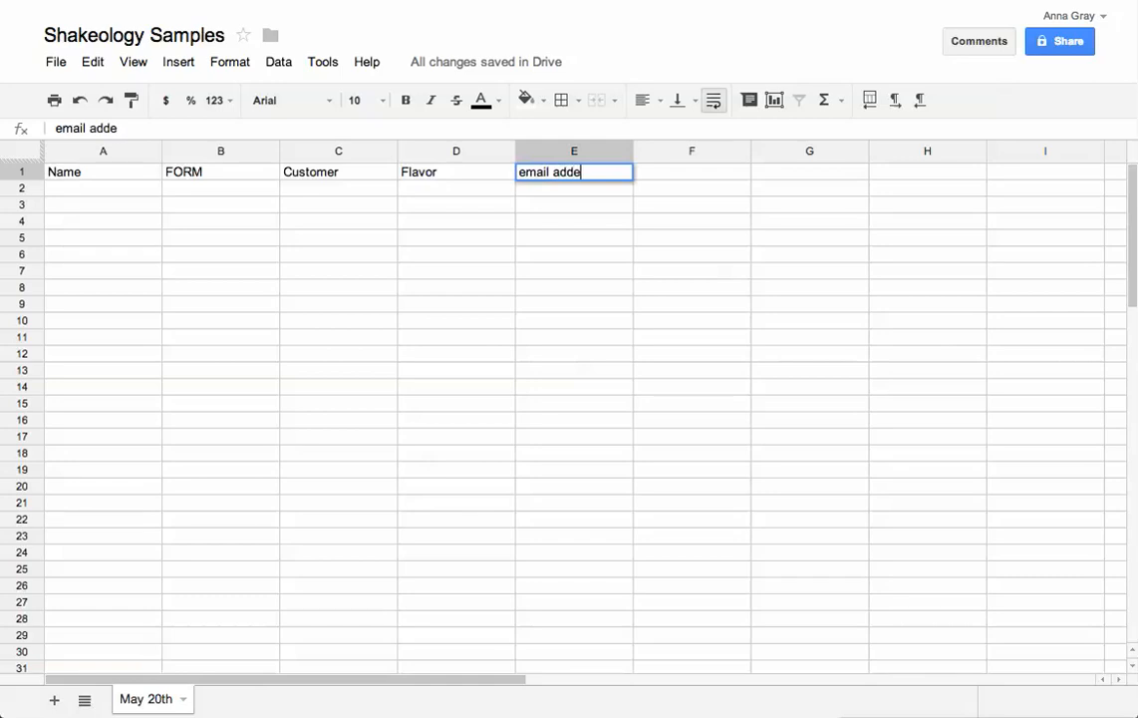
pyautogui.press('Tab')
pyautogui.write('Mail')
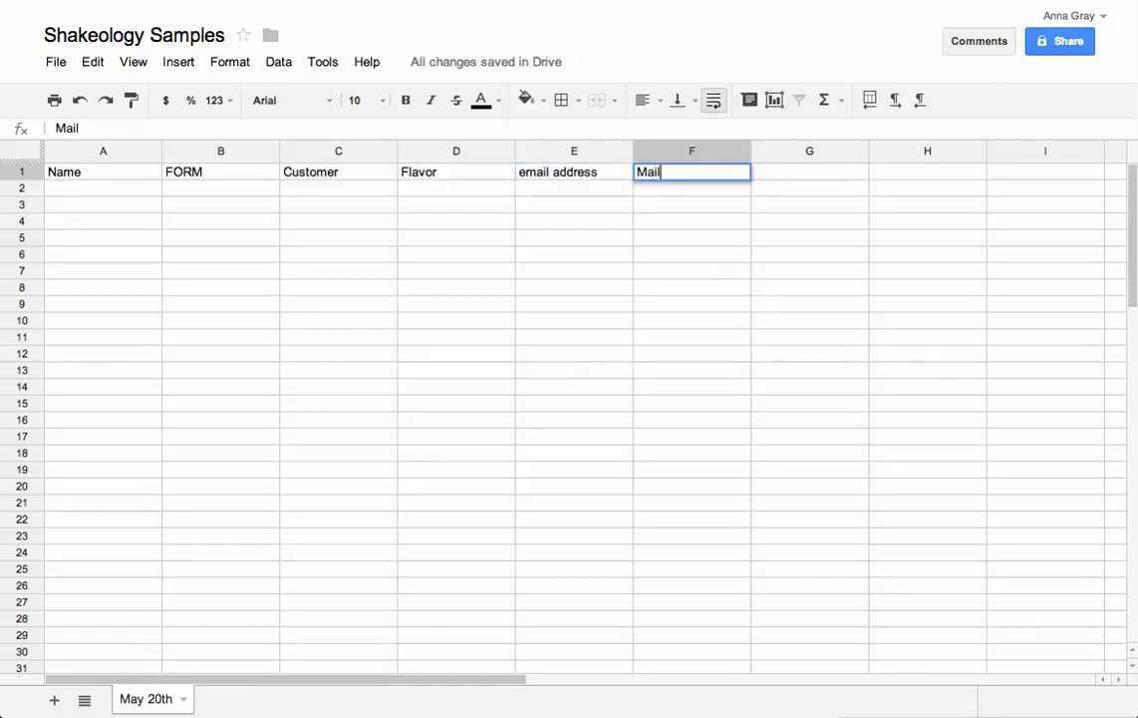
pyautogui.write('ing Address')
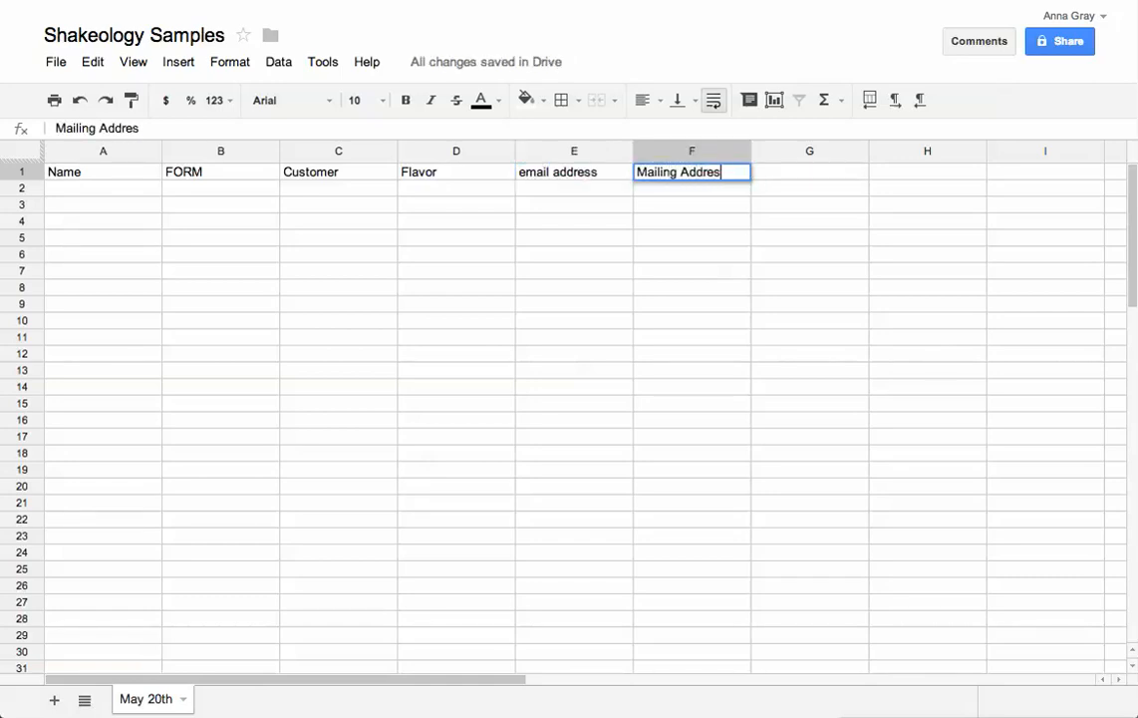
pyautogui.press('Tab')
pyautogui.write('Folo')
pyautogui.press('BackSpace')
pyautogui.press('BackSpace')
pyautogui.write('olo')
pyautogui.press('BackSpace')
pyautogui.write('low up')
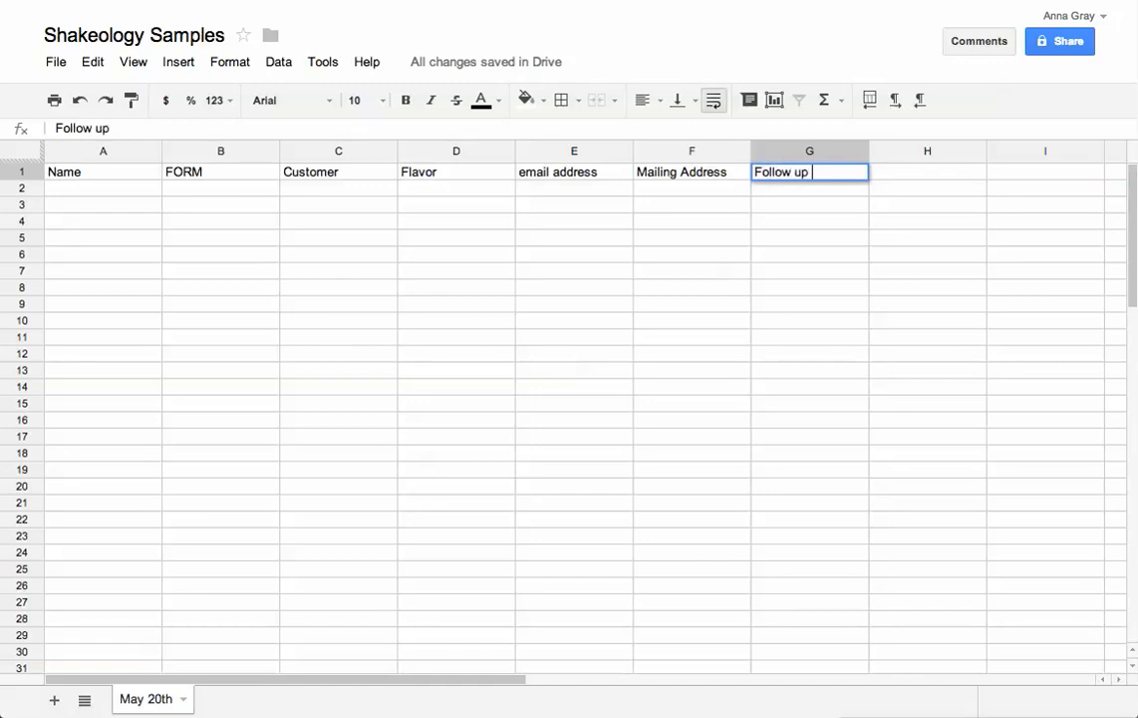
pyautogui.press('Return')
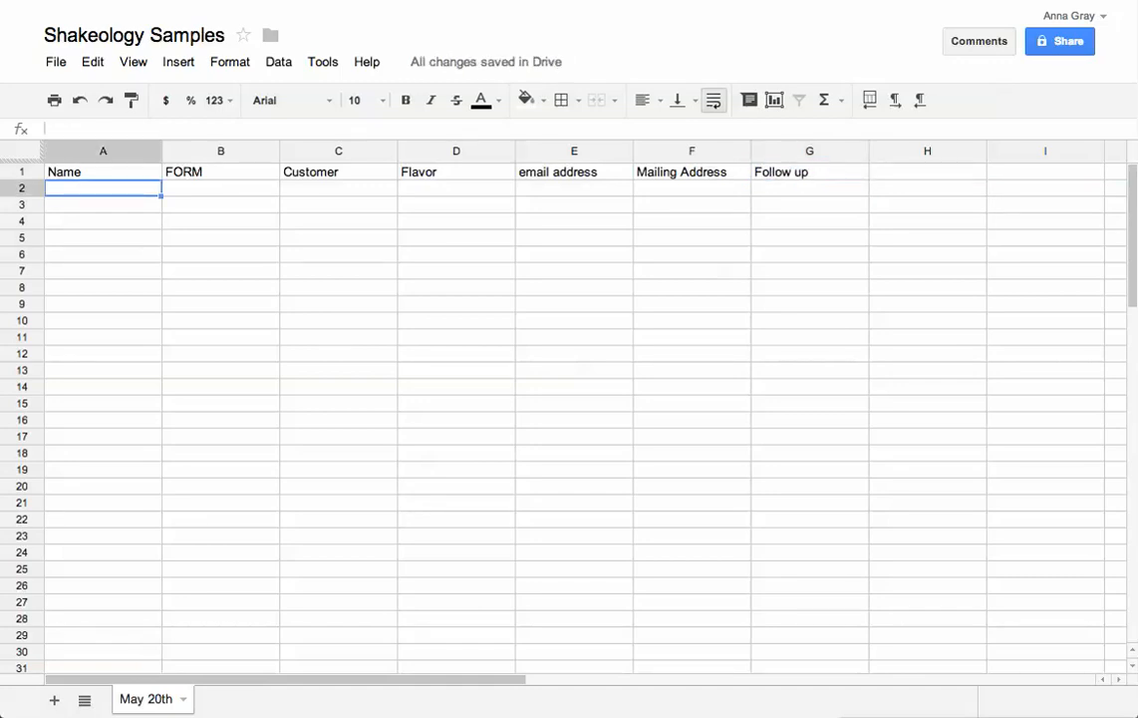
pyautogui.press('Tab')
pyautogui.press('Tab')
pyautogui.press('Tab')
pyautogui.press('Tab')
pyautogui.press('Tab')
pyautogui.press('Tab')
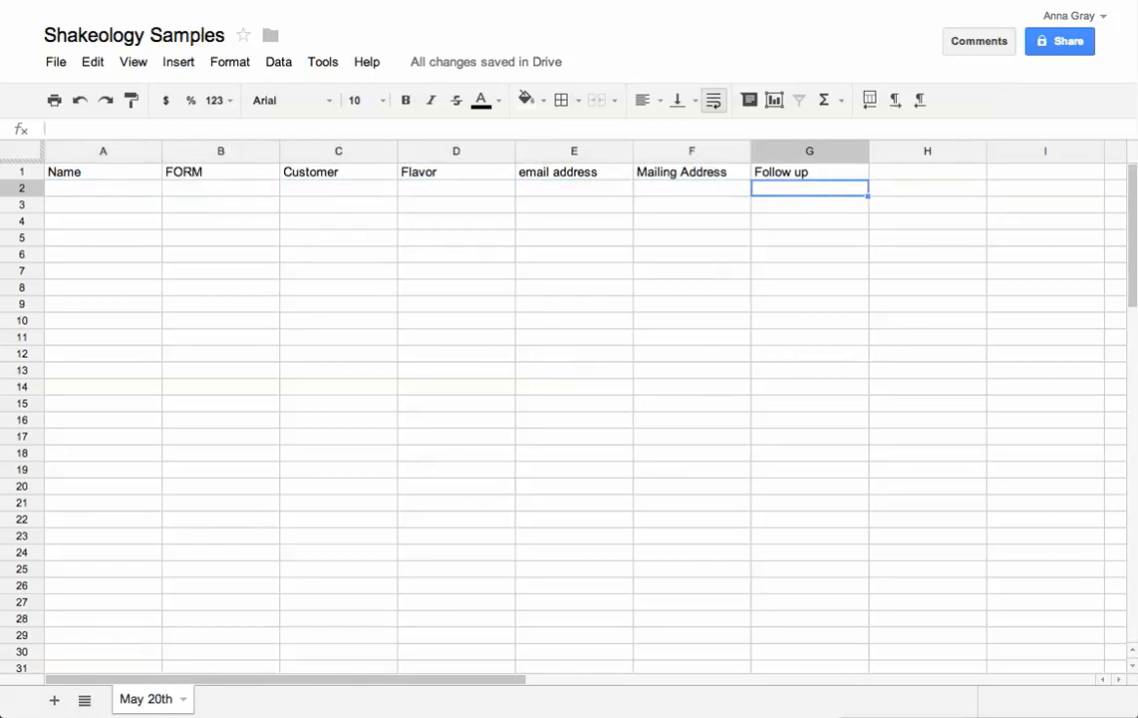
# Enter the follow-up date 5/30/2013 in G2
pyautogui.write('5/1')
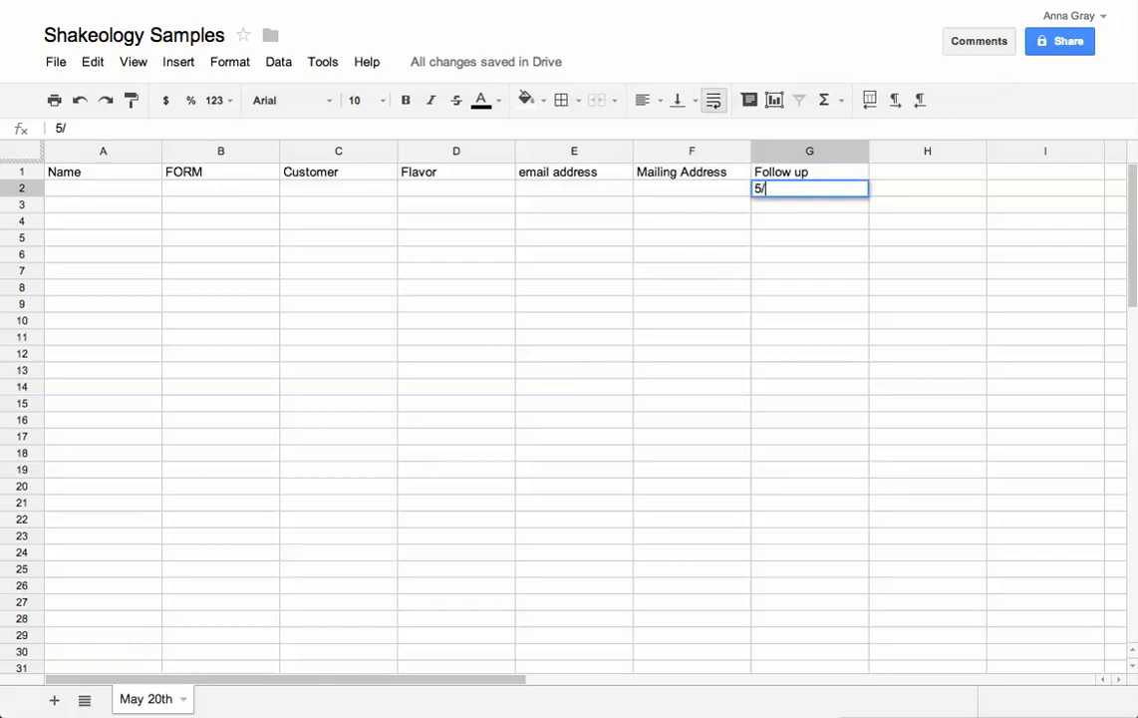
pyautogui.press('BackSpace')
pyautogui.write('30/301')
pyautogui.press('BackSpace')
pyautogui.press('BackSpace')
pyautogui.press('BackSpace')
pyautogui.write('2013')
pyautogui.press('Left')
pyautogui.press('Left')
pyautogui.press('Left')
pyautogui.press('Left')
pyautogui.press('Left')
pyautogui.press('Left')
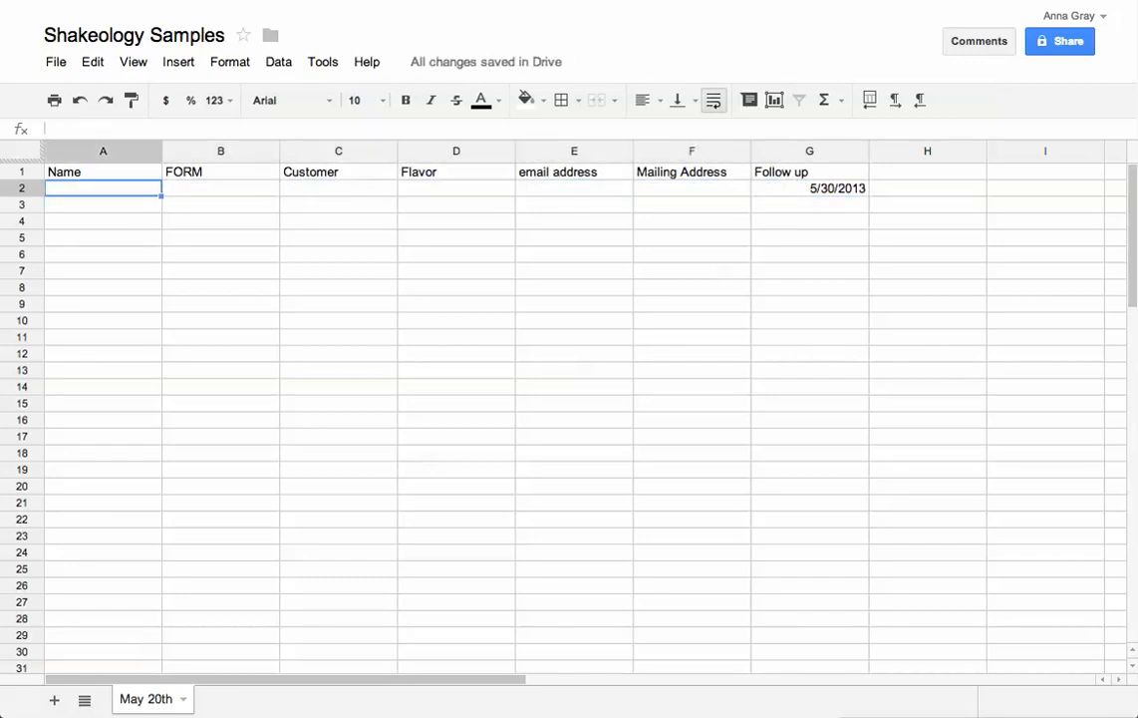
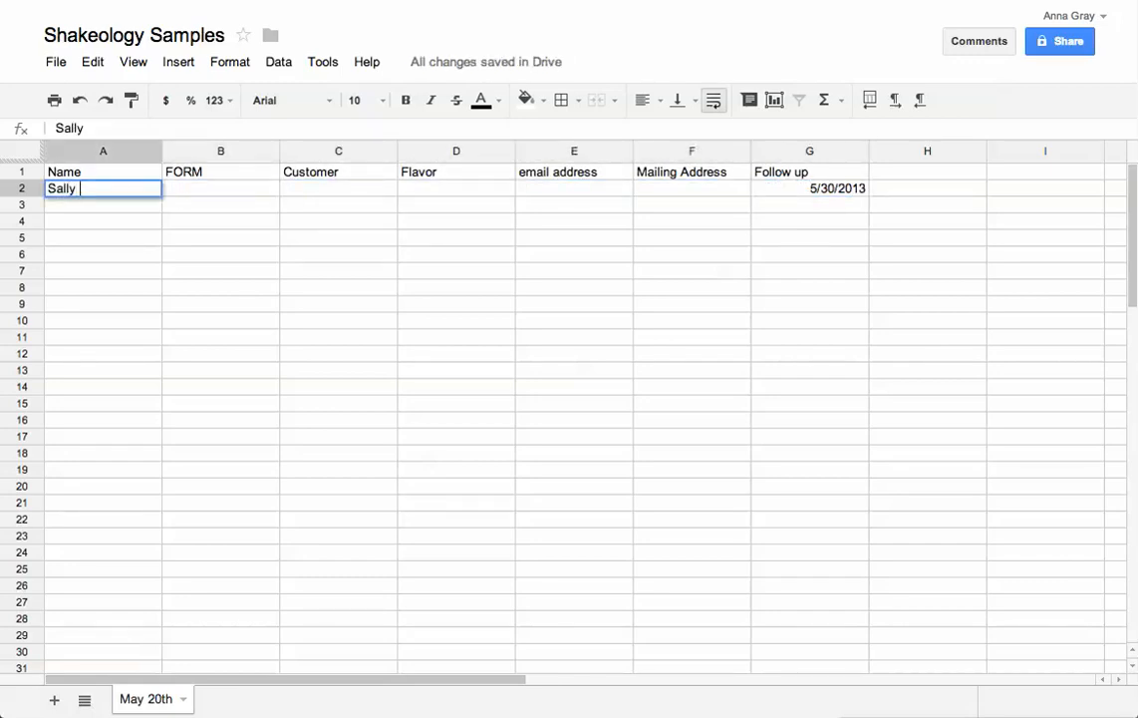
# Fill A2–D2 with the sample person's name, 'mom, works full time', yes and tropical
pyautogui.press('Tab')
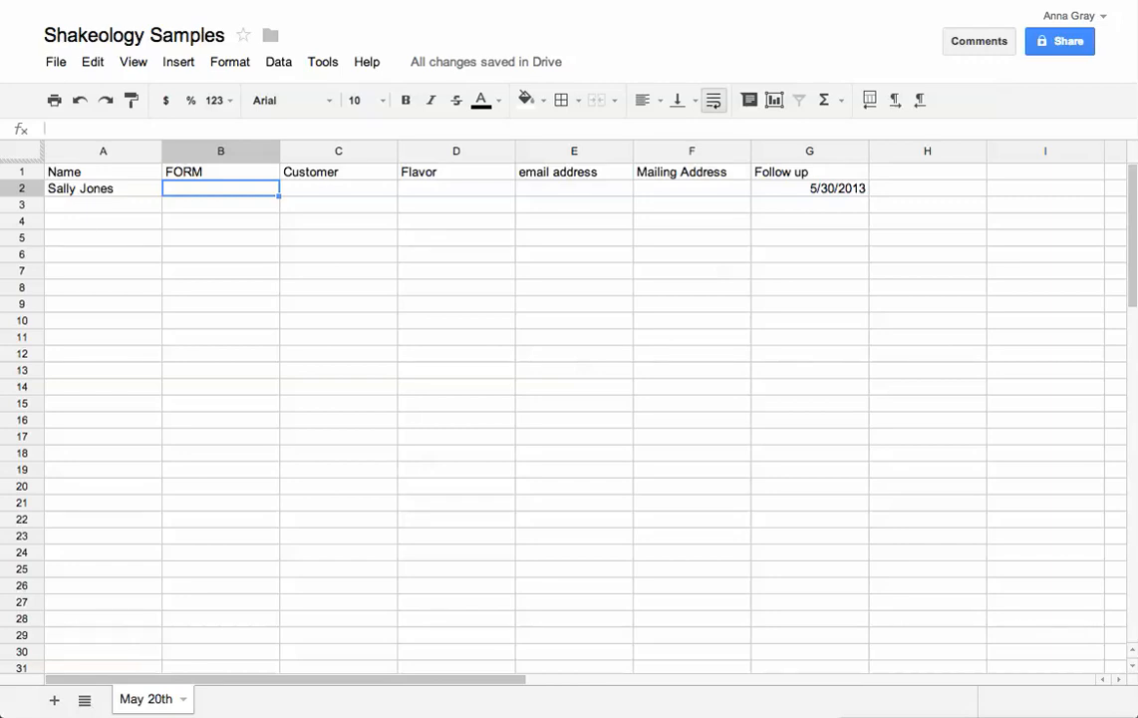
pyautogui.write('mom')
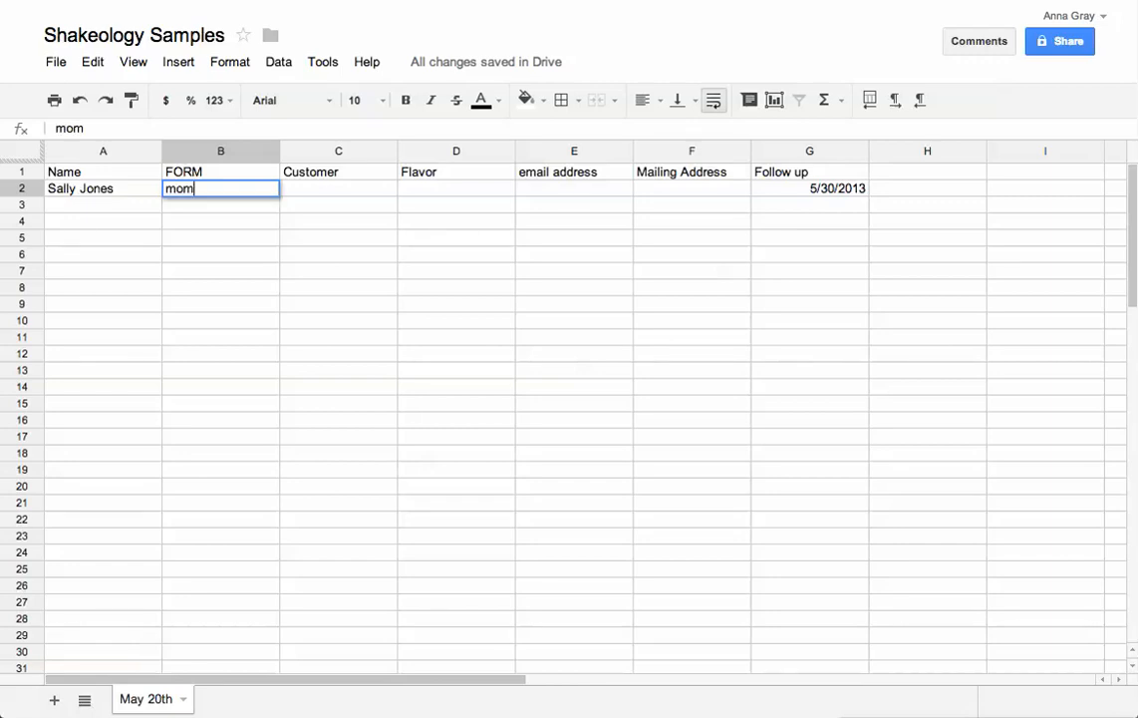
pyautogui.write(', works full time')
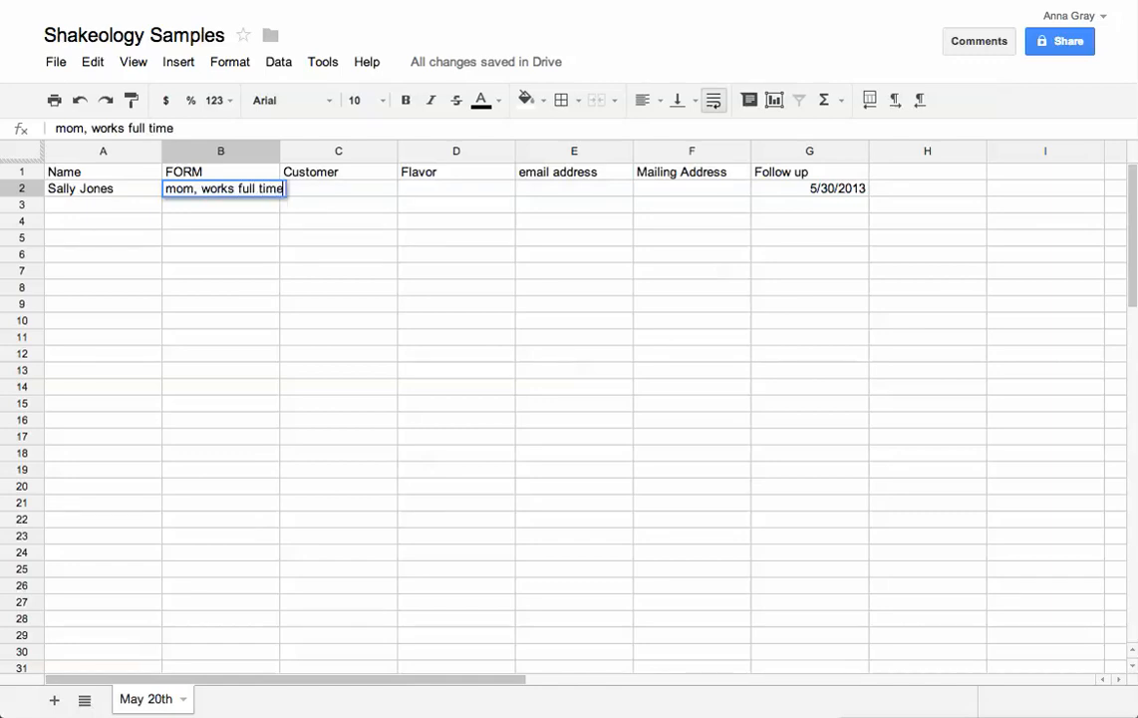
pyautogui.press('Tab')
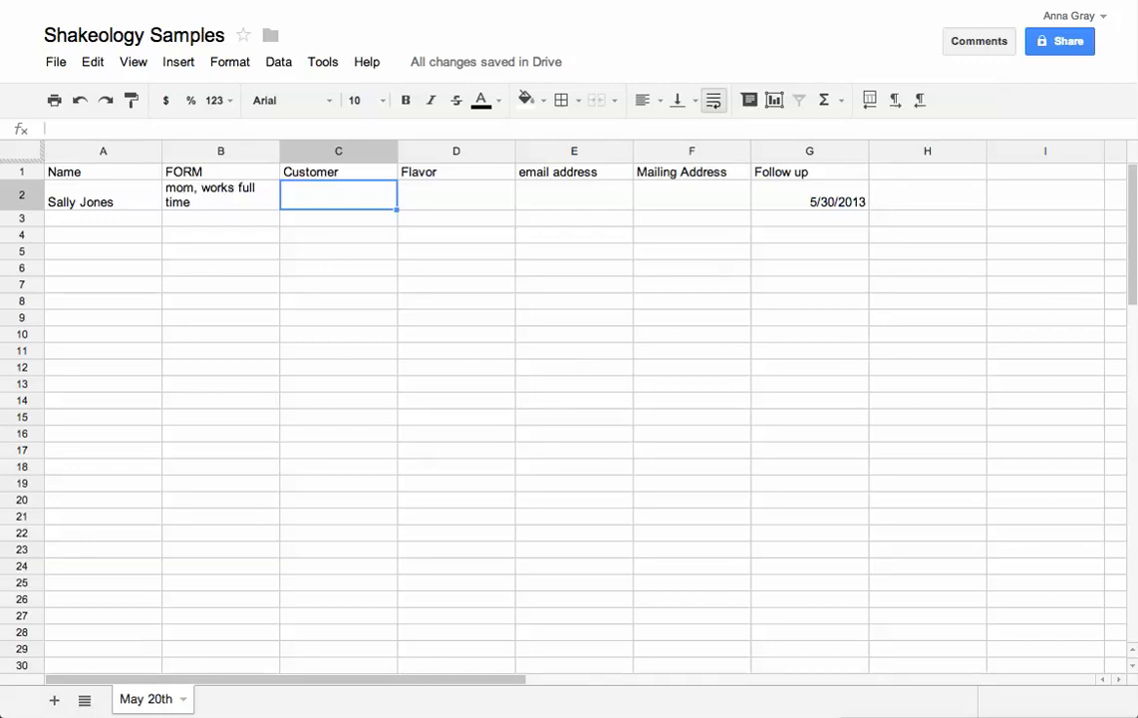
pyautogui.write('yes')
pyautogui.press('Tab')
pyautogui.write('tropical')
pyautogui.press('Tab')
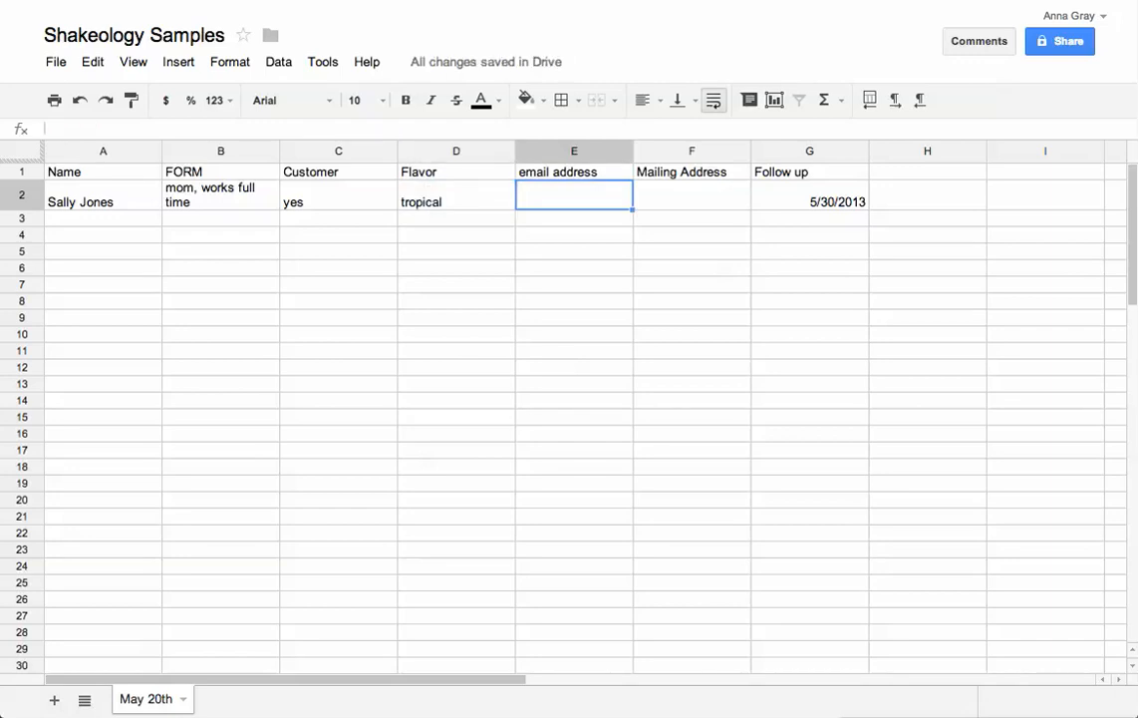
pyautogui.press('Tab')
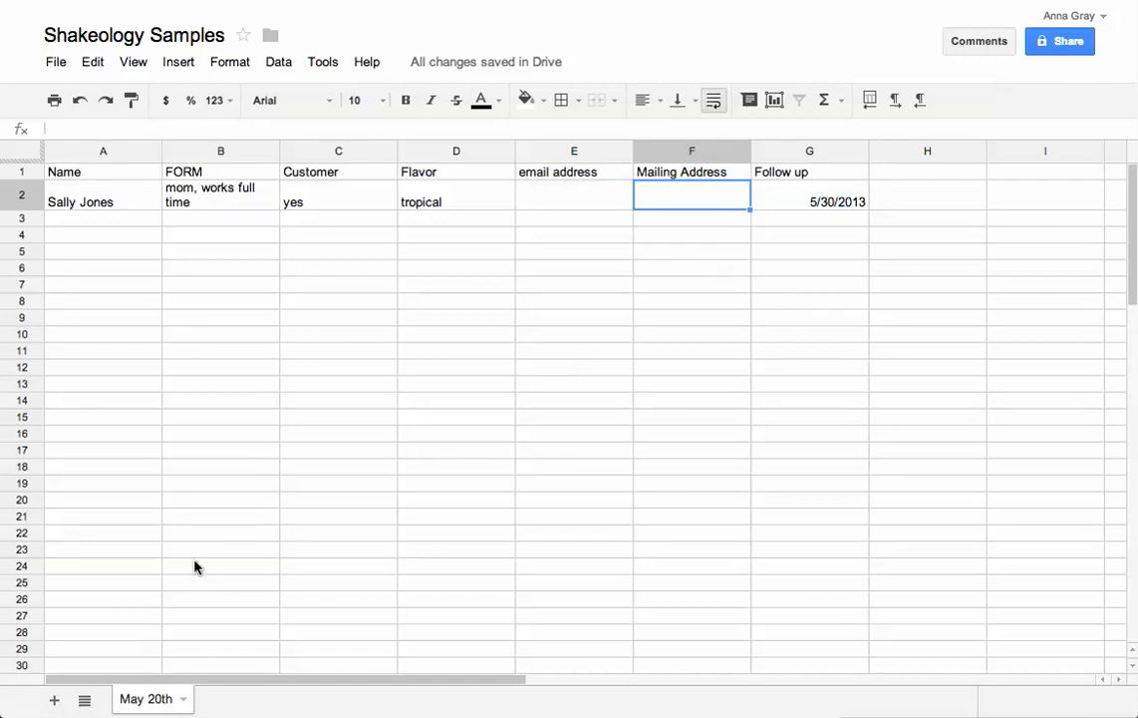
# Star the Shakeology Samples spreadsheet using the star beside its title
pyautogui.click(245, 33)
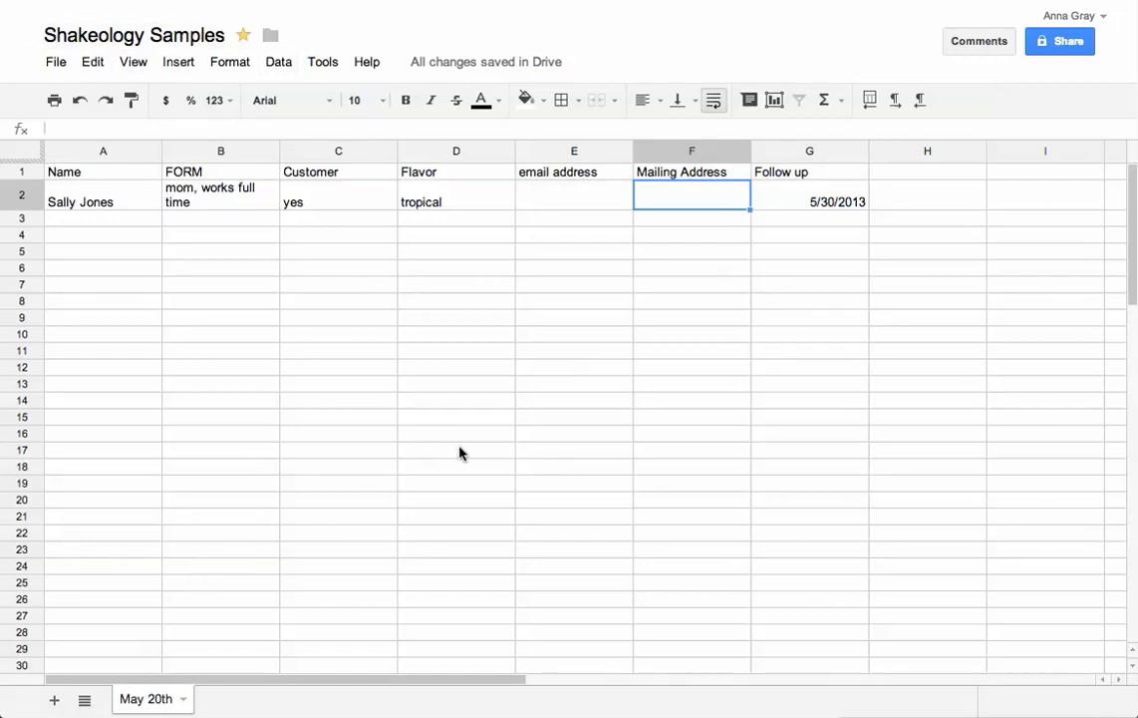